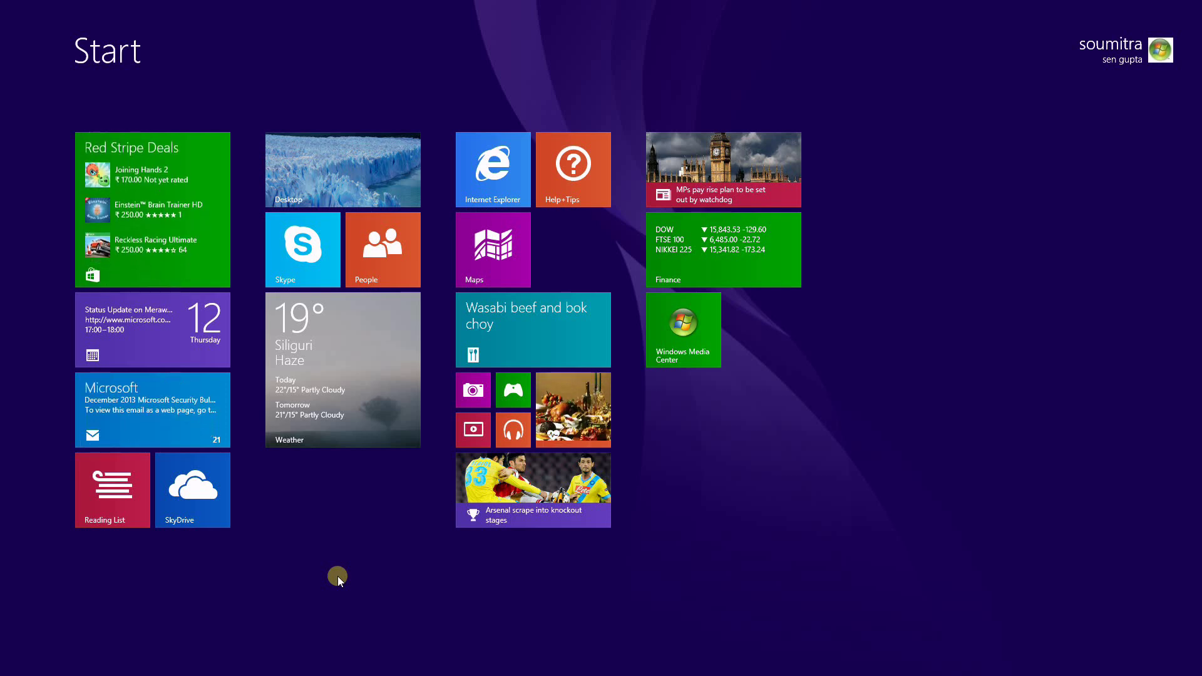
Switch to Firefox from the desktop and examine the system requirements on the Microsoft Photo Story 3 download page
left_click(306, 174)
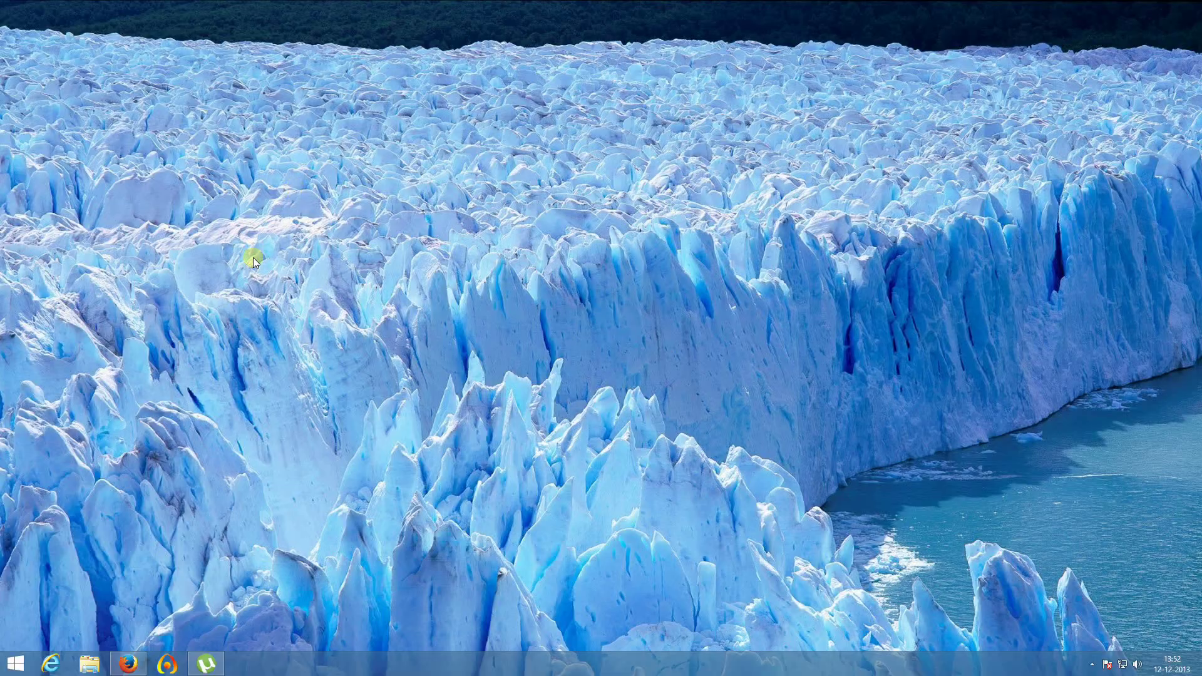
left_click(129, 663)
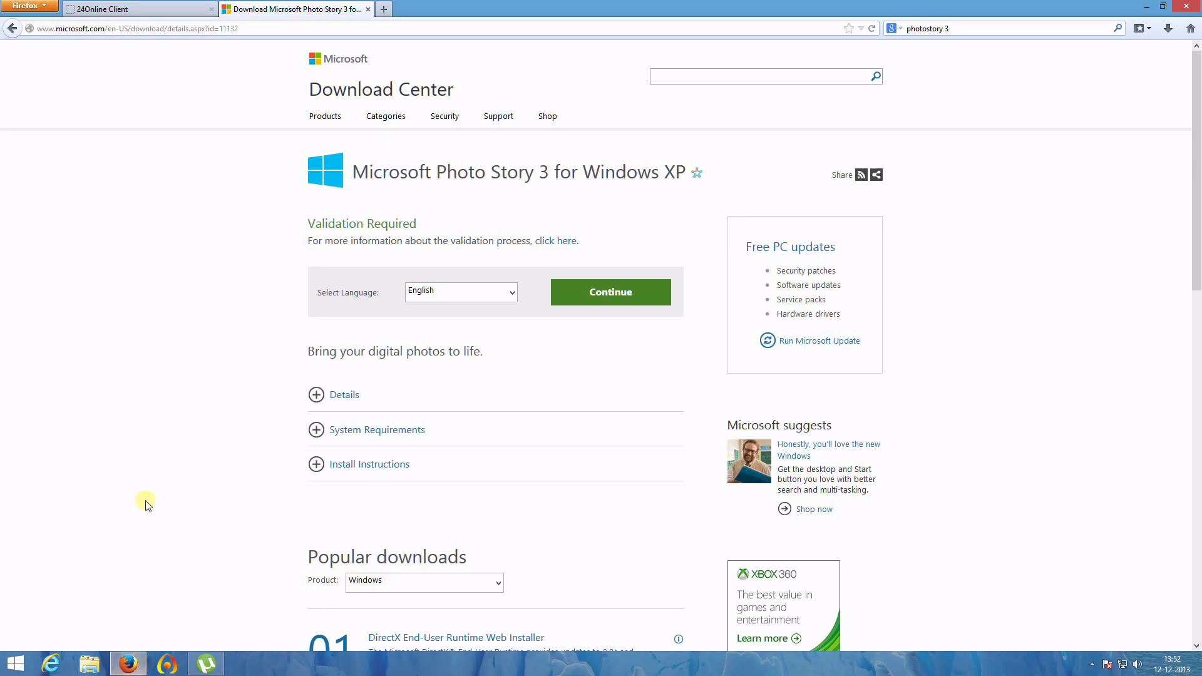
left_click(316, 430)
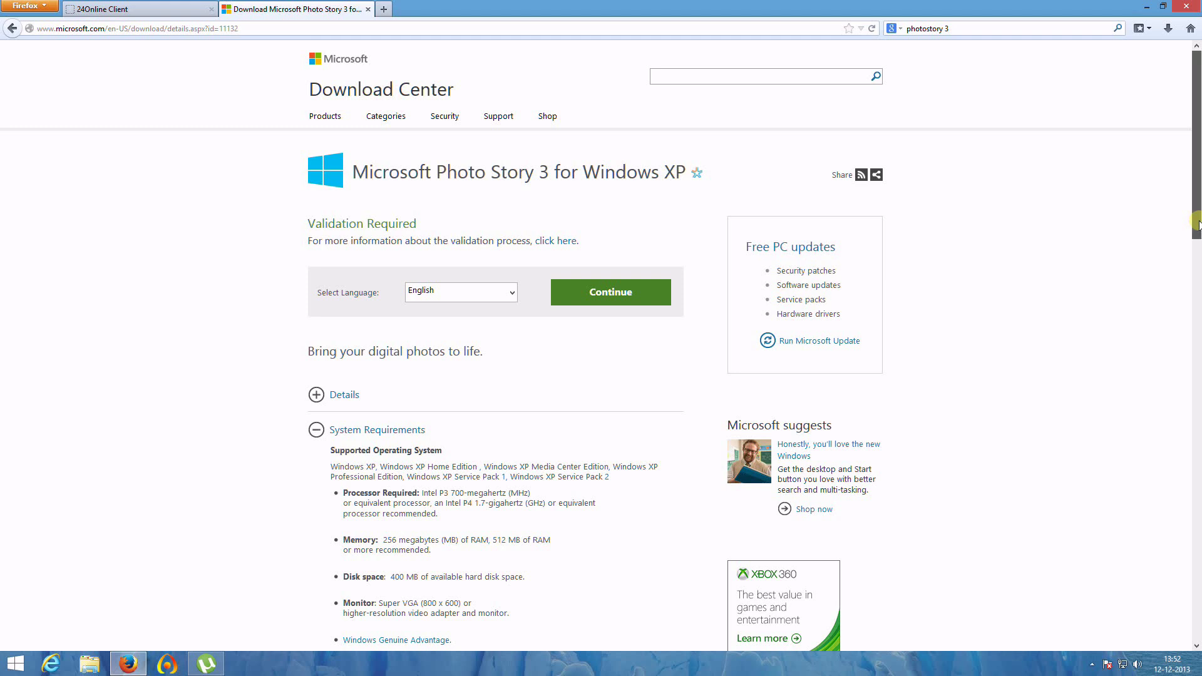
left_click_drag(1198, 223, 1198, 245)
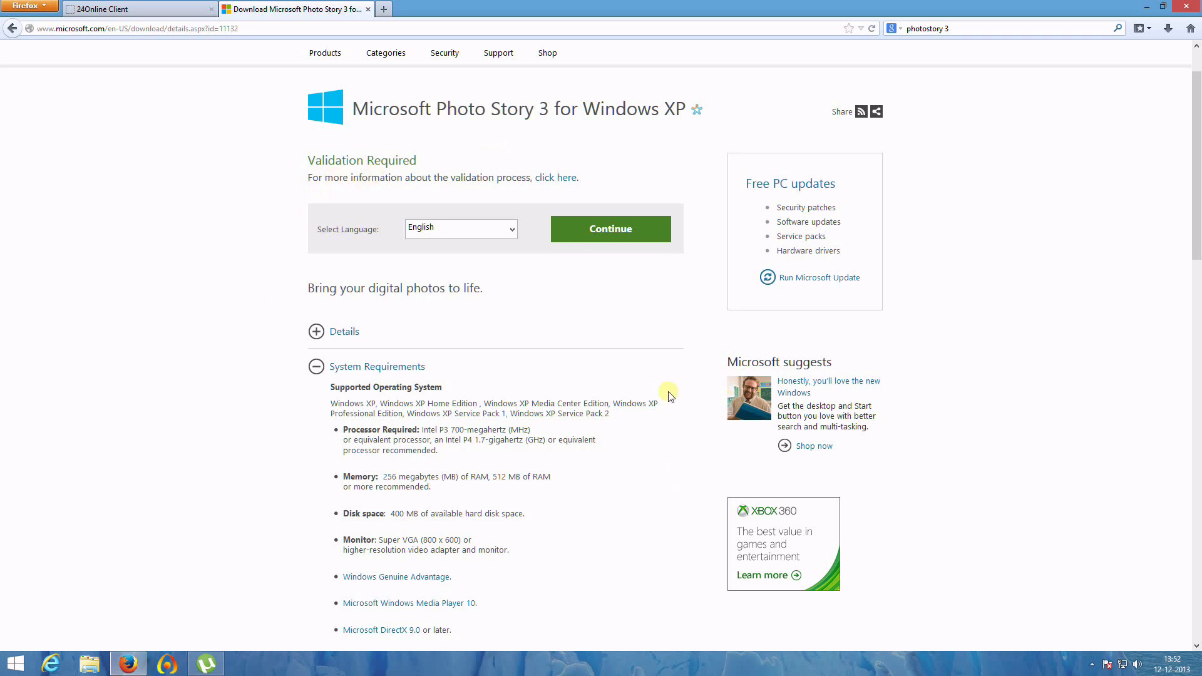
Continue to the Genuine Windows Validation page and run GenuineCheck from Local Disk (D:)
left_click(612, 232)
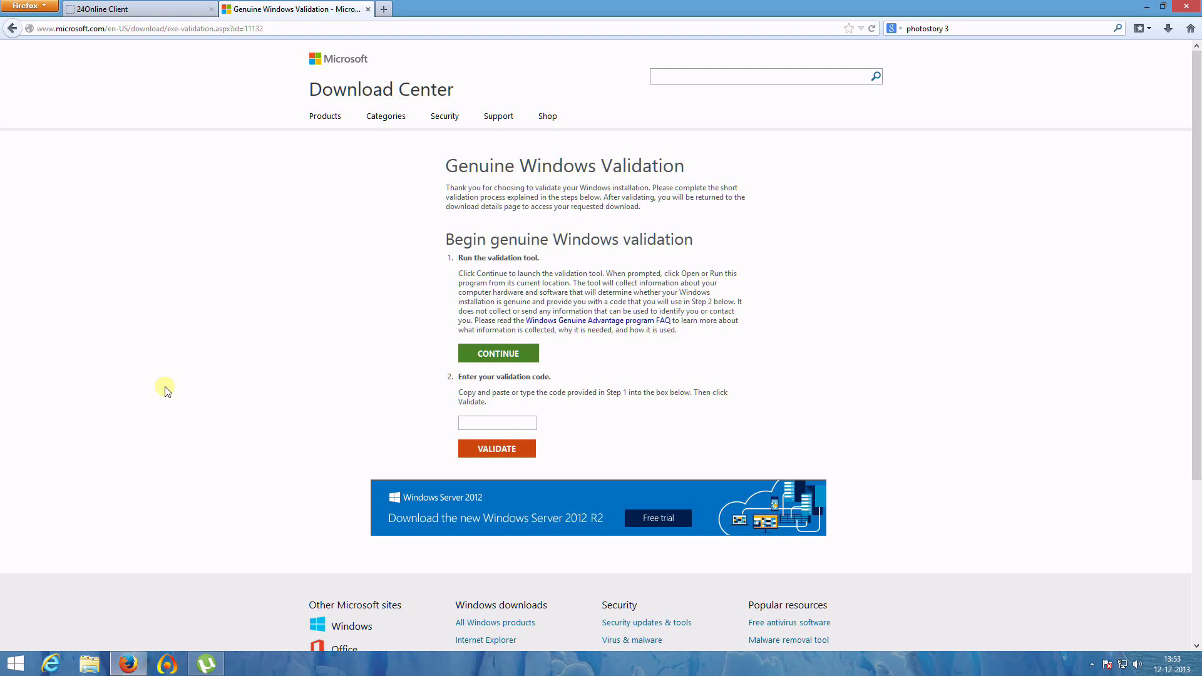
left_click(89, 665)
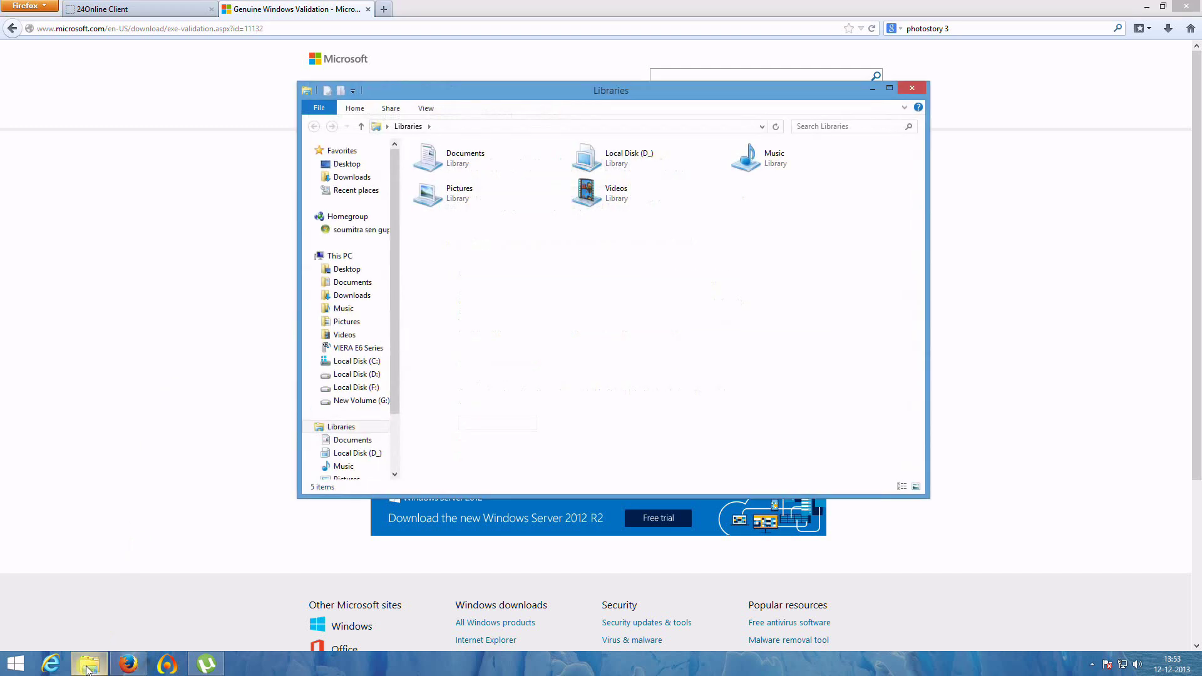
left_click(357, 374)
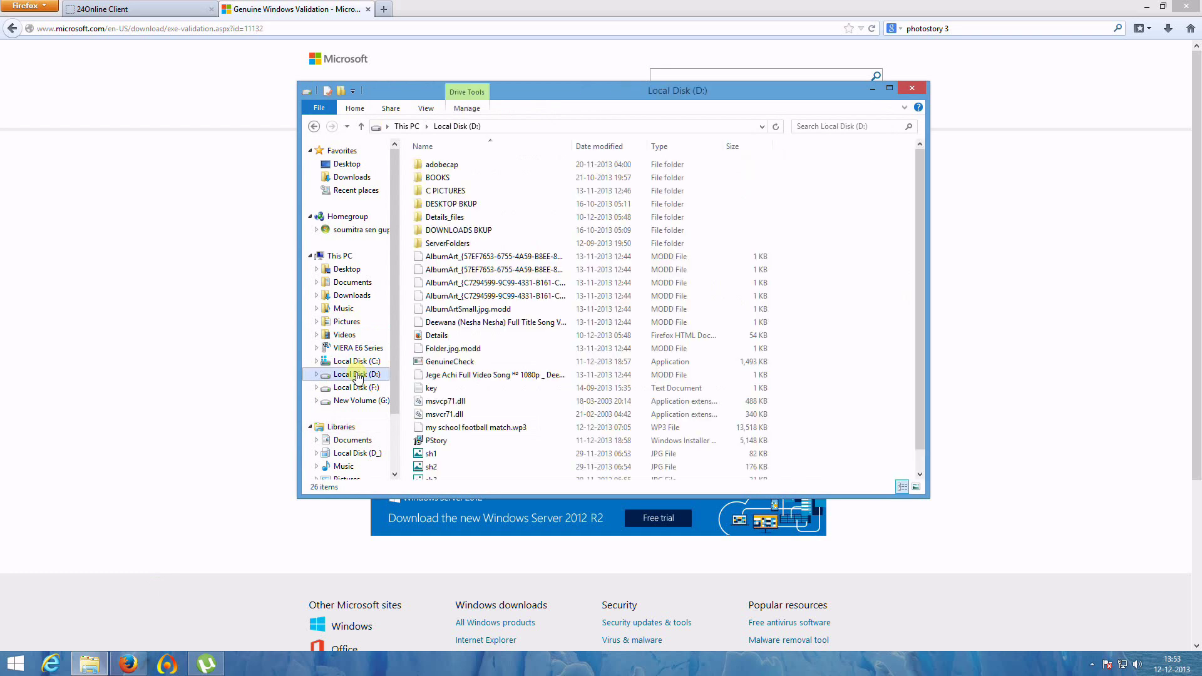
left_click(468, 363)
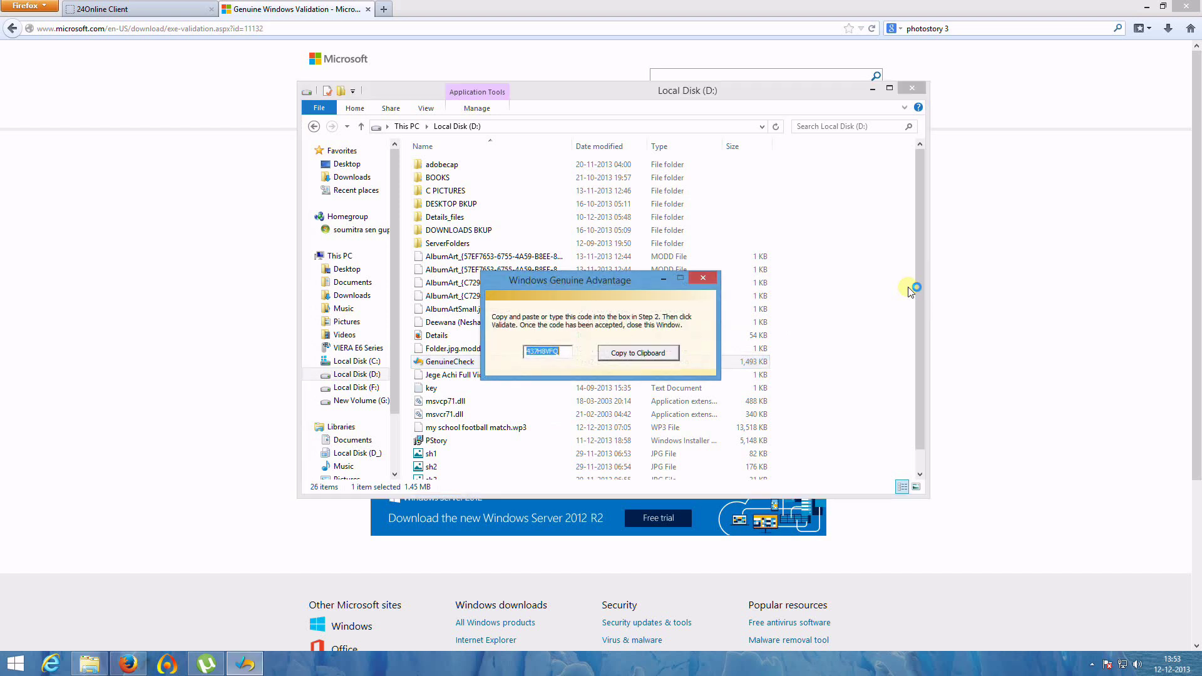
Copy the validation code from the Windows Genuine Advantage window and close that window
left_click(561, 353)
left_click_drag(560, 353, 525, 352)
right_click(531, 348)
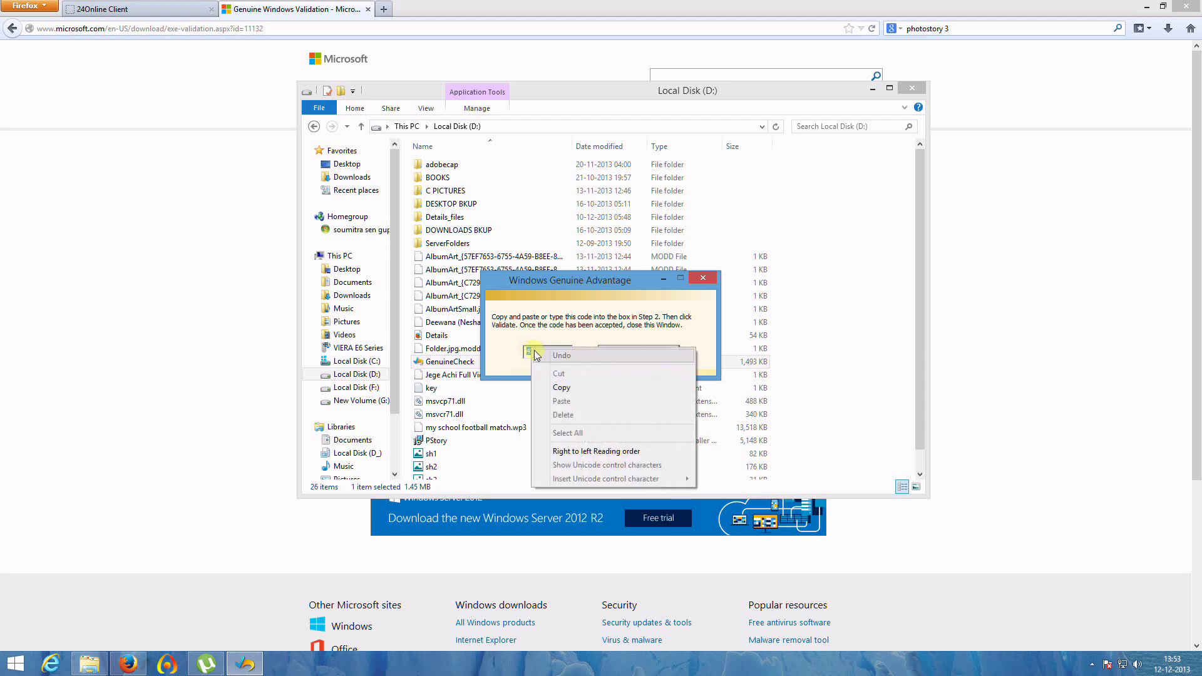
left_click(559, 388)
left_click(702, 278)
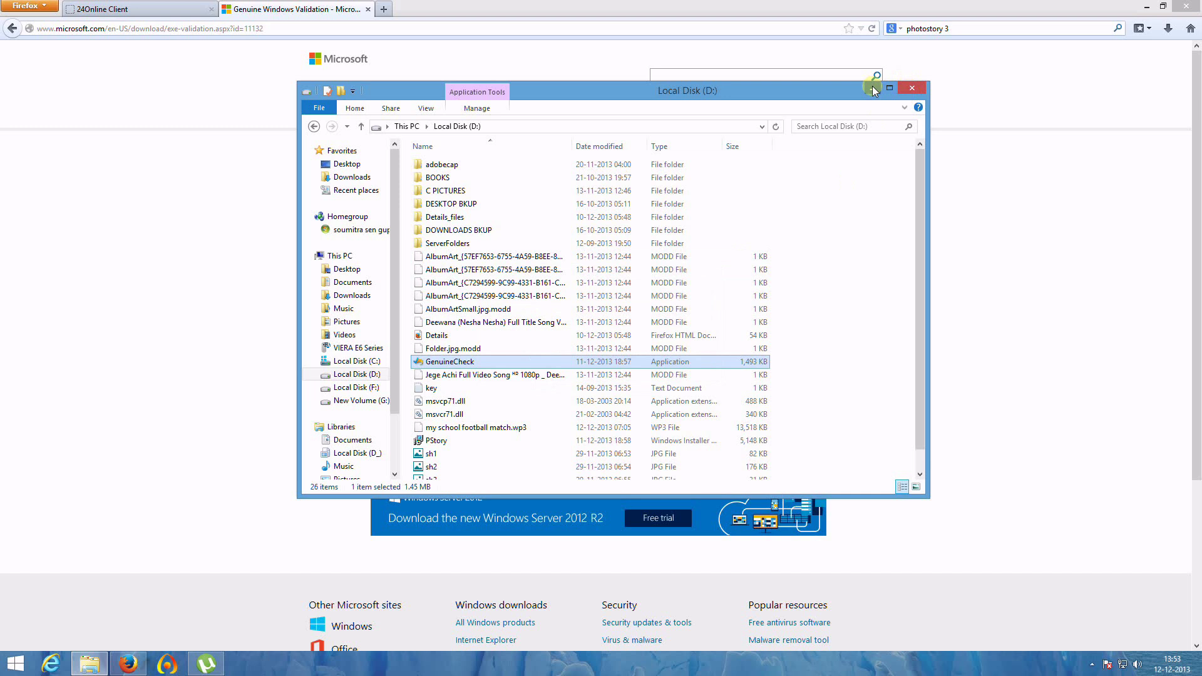
Paste the validation code into the Genuine Windows Validation page in Firefox and validate it
left_click(874, 91)
right_click(474, 426)
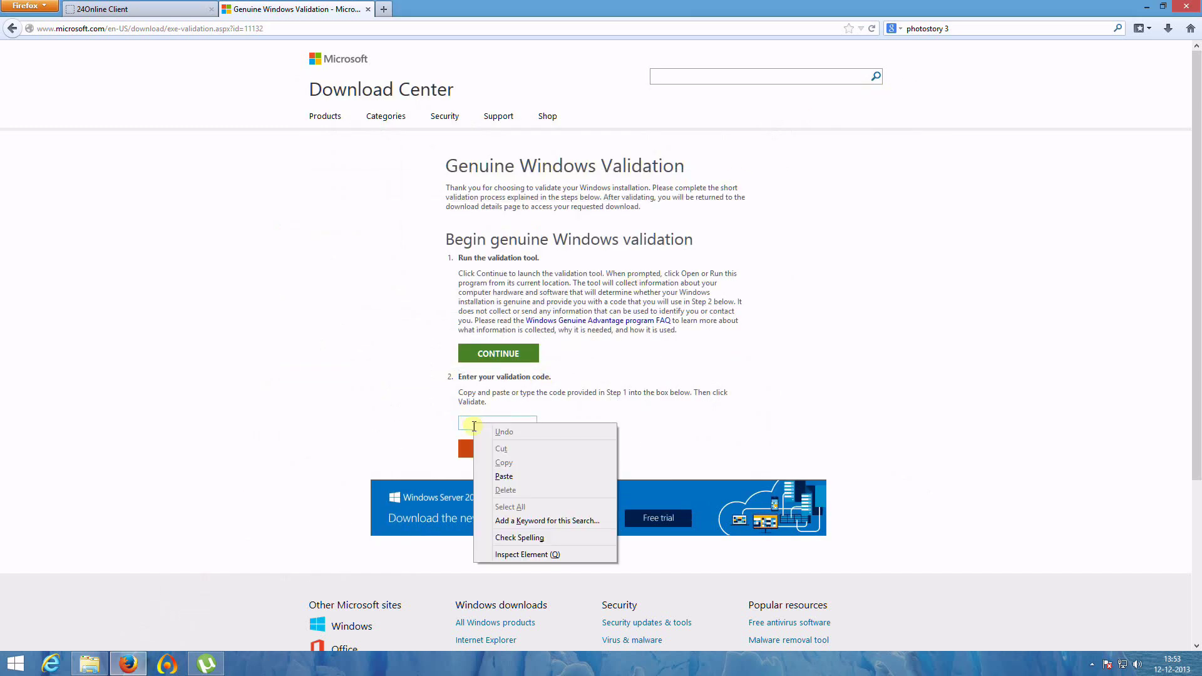
left_click(504, 476)
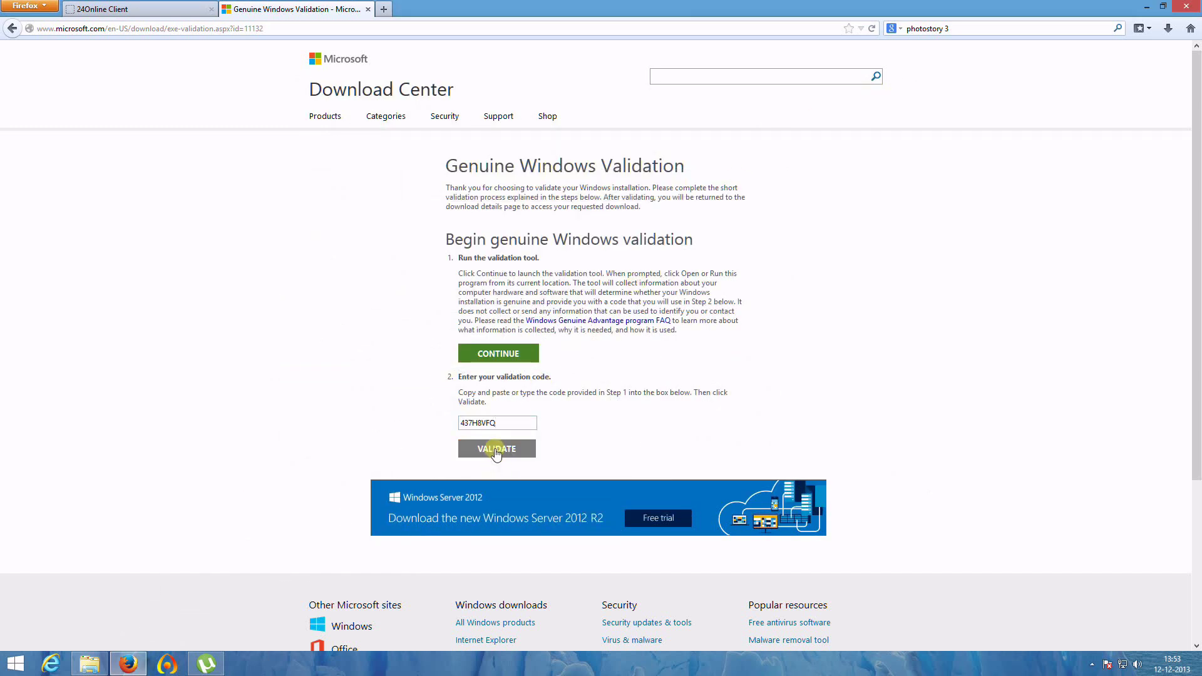
left_click(495, 450)
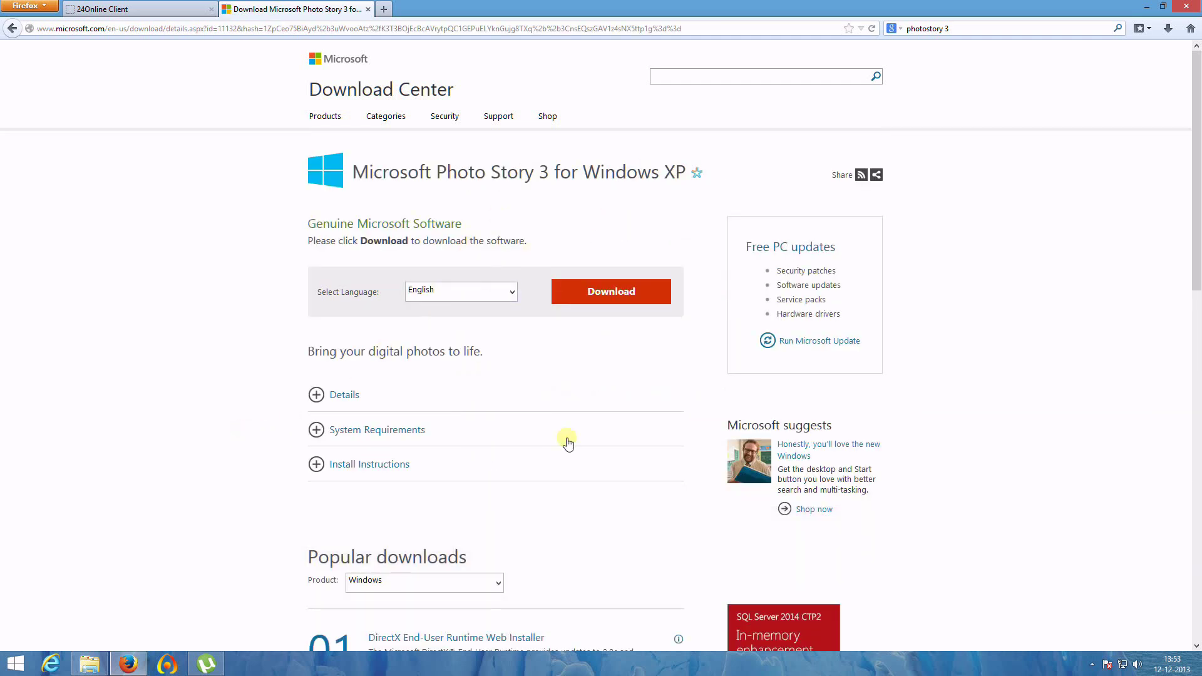
left_click(587, 306)
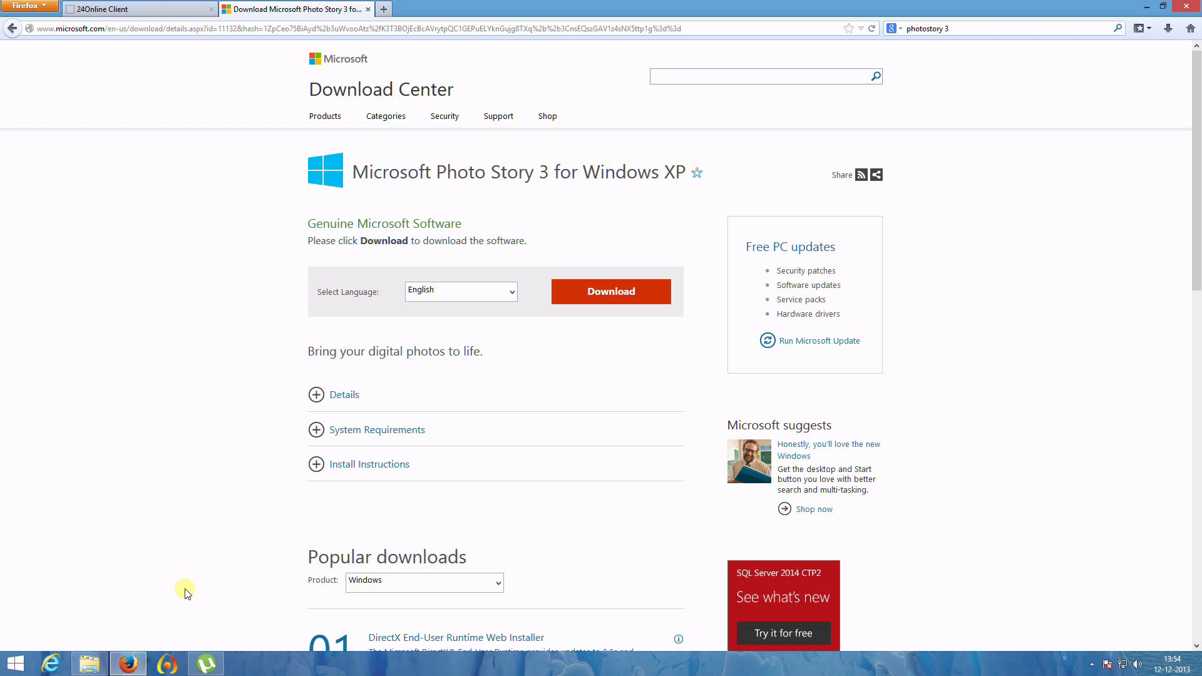
Examine the file properties of the PStory installer on Local Disk (D:)
left_click(91, 664)
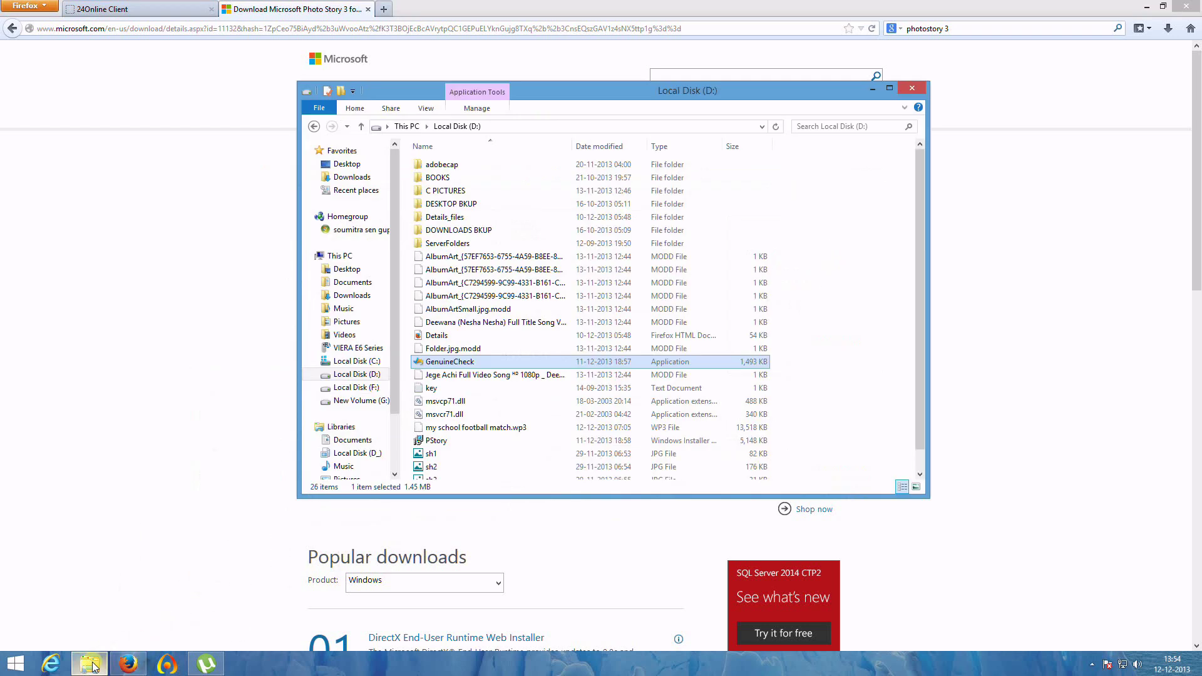
left_click(437, 442)
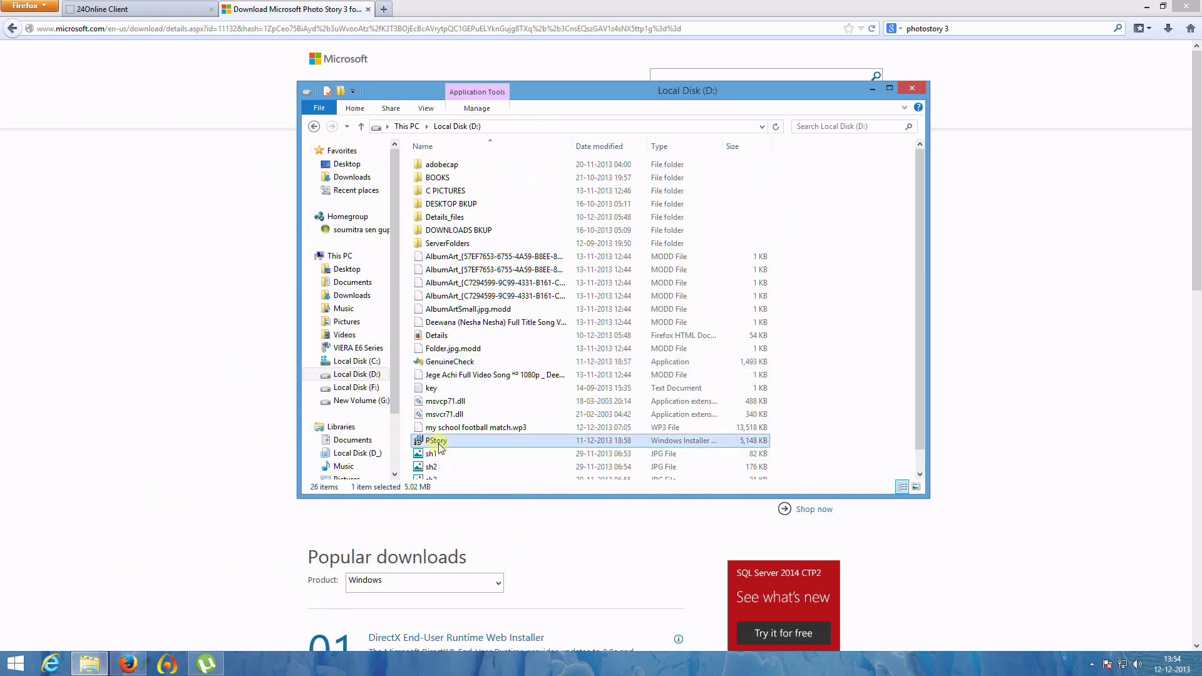
right_click(439, 447)
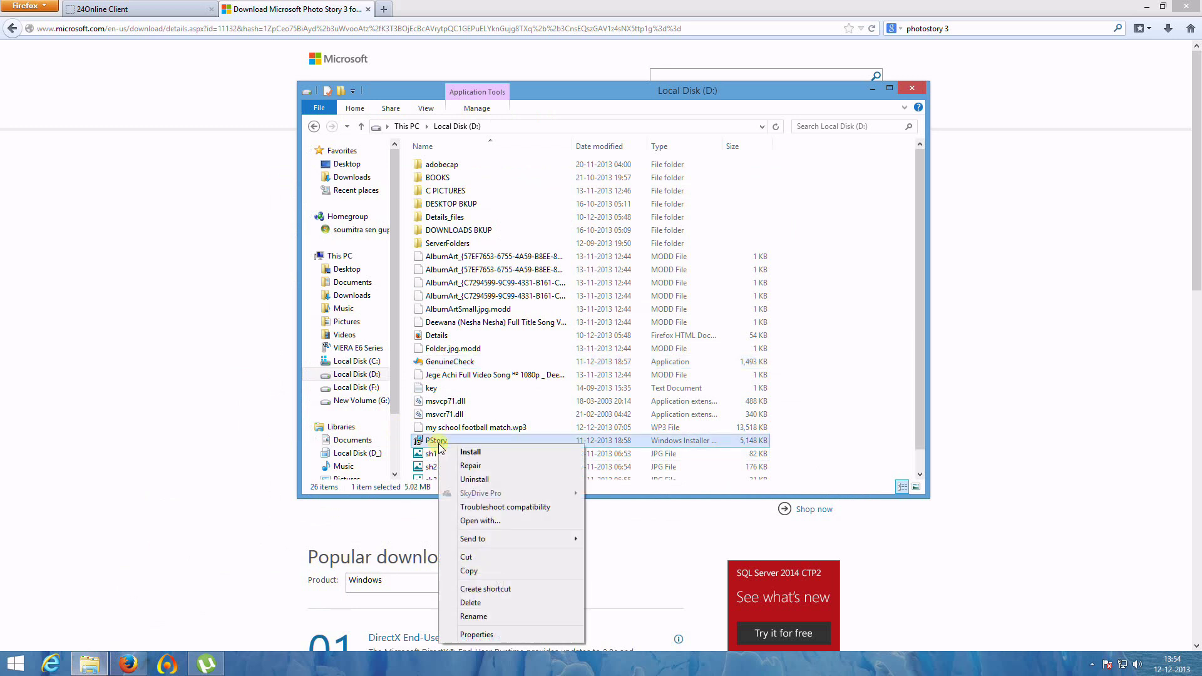
left_click(475, 635)
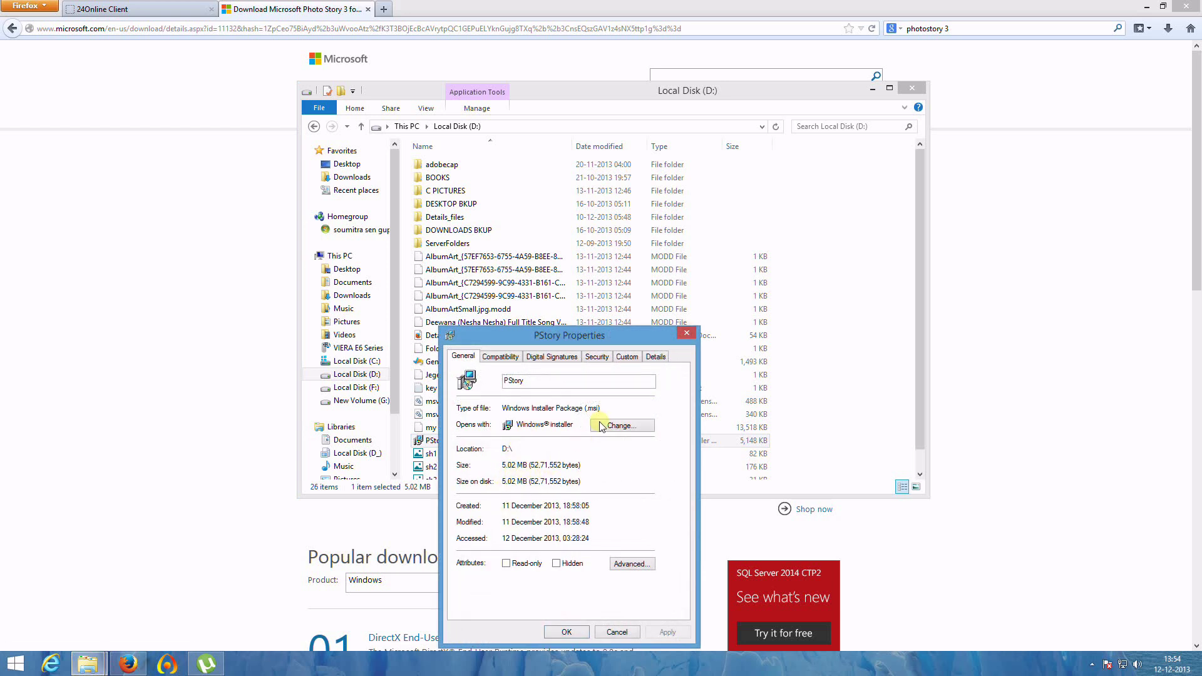
left_click(685, 335)
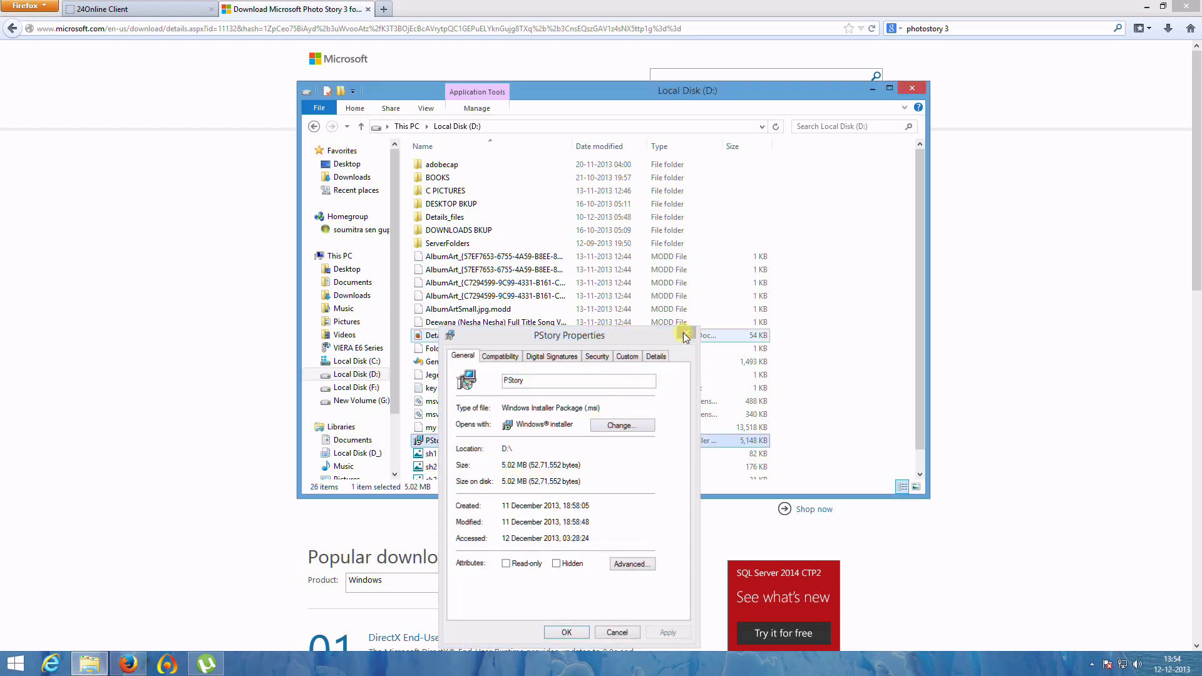
Troubleshoot the compatibility of the PStory installer, clear the other windows away and start the program test
right_click(442, 445)
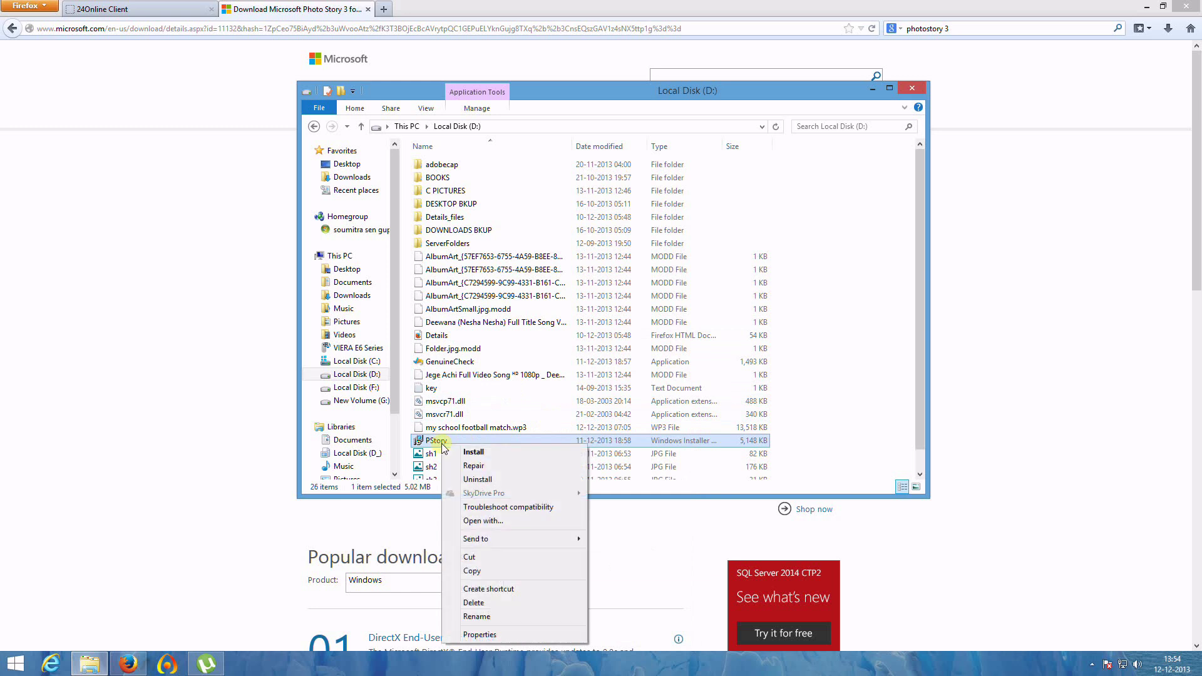
left_click(494, 508)
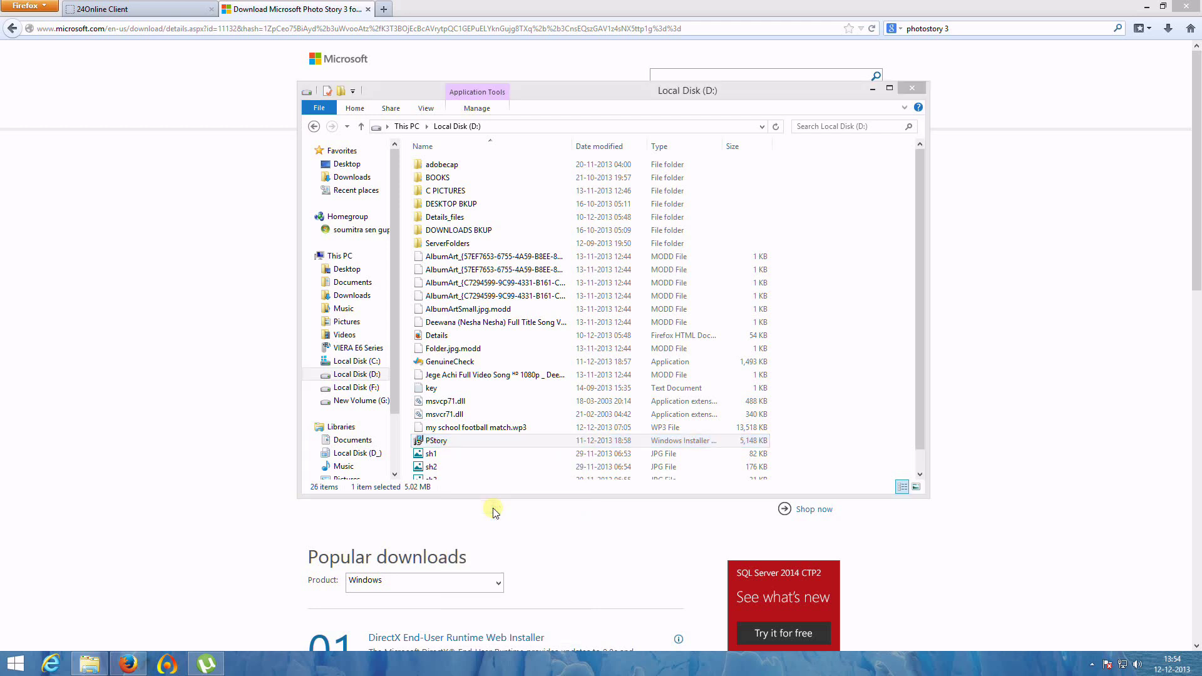
left_click(1140, 7)
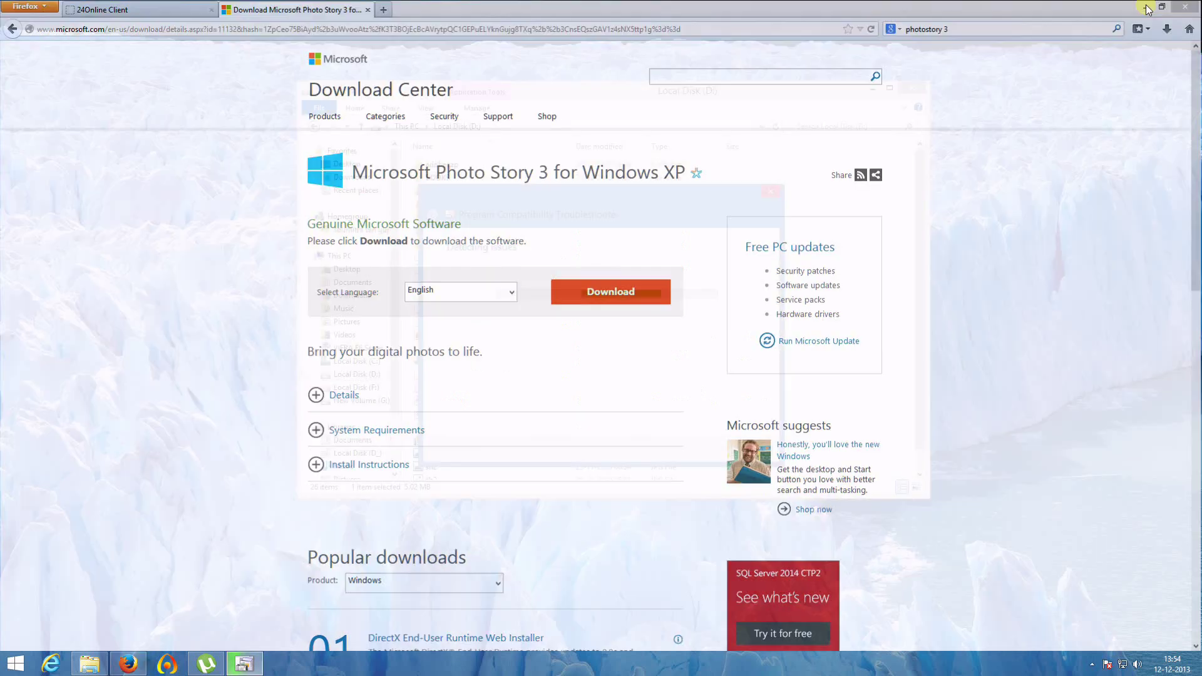
left_click(912, 87)
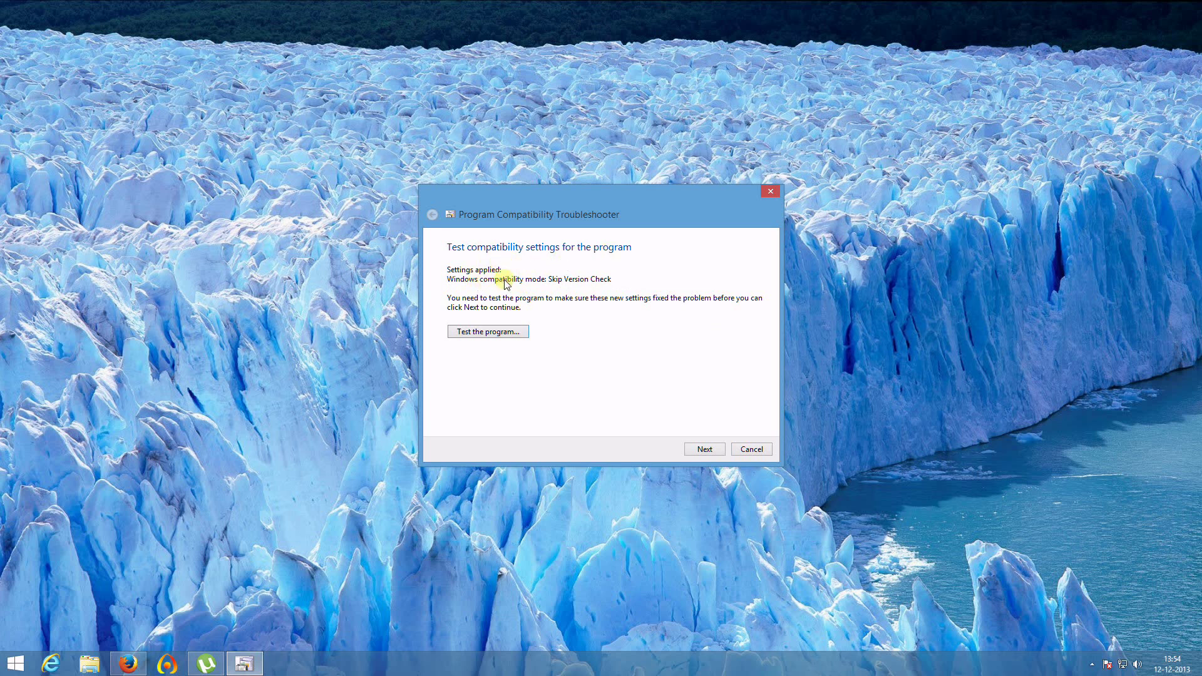
left_click(485, 334)
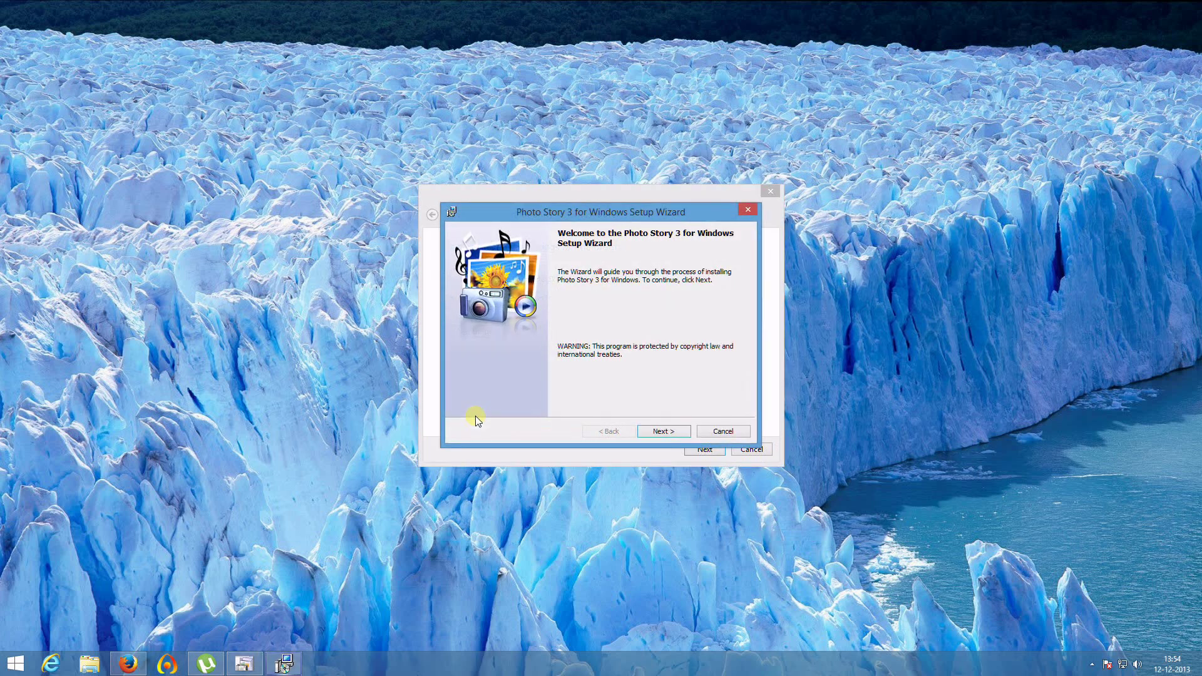
Install Photo Story 3 for Windows, accepting the license terms and keeping the folder C:\Program Files (x86)\Photo Story 3 for Windows\
left_click(650, 433)
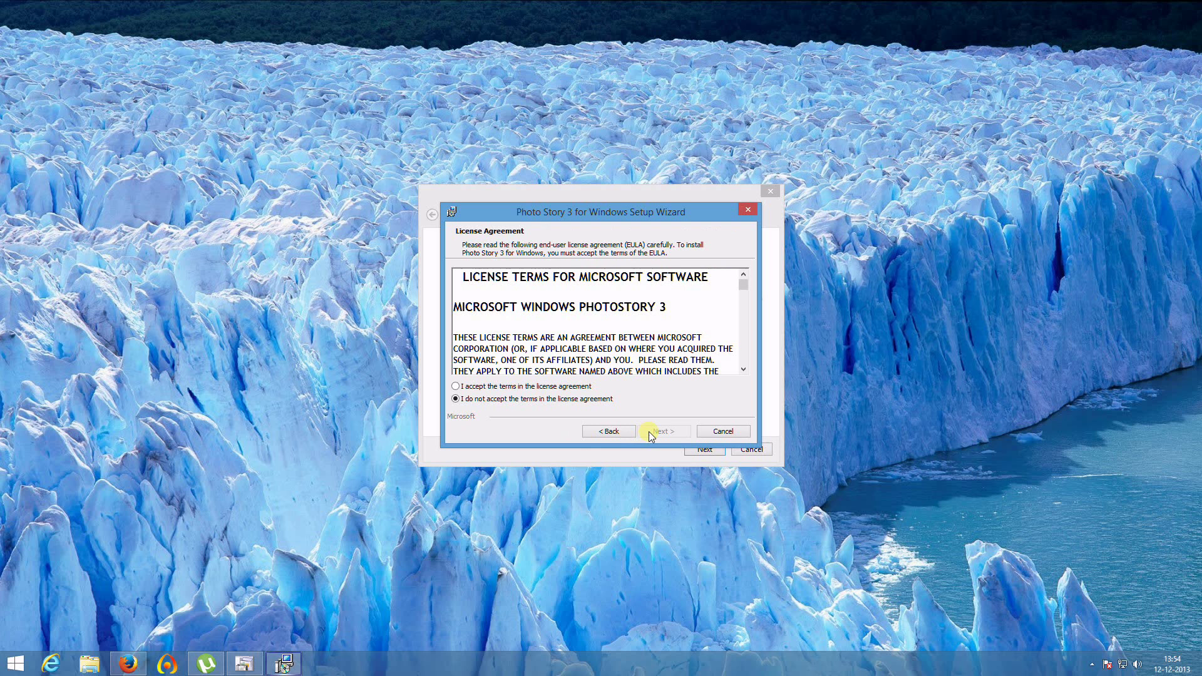
left_click(508, 388)
left_click(660, 431)
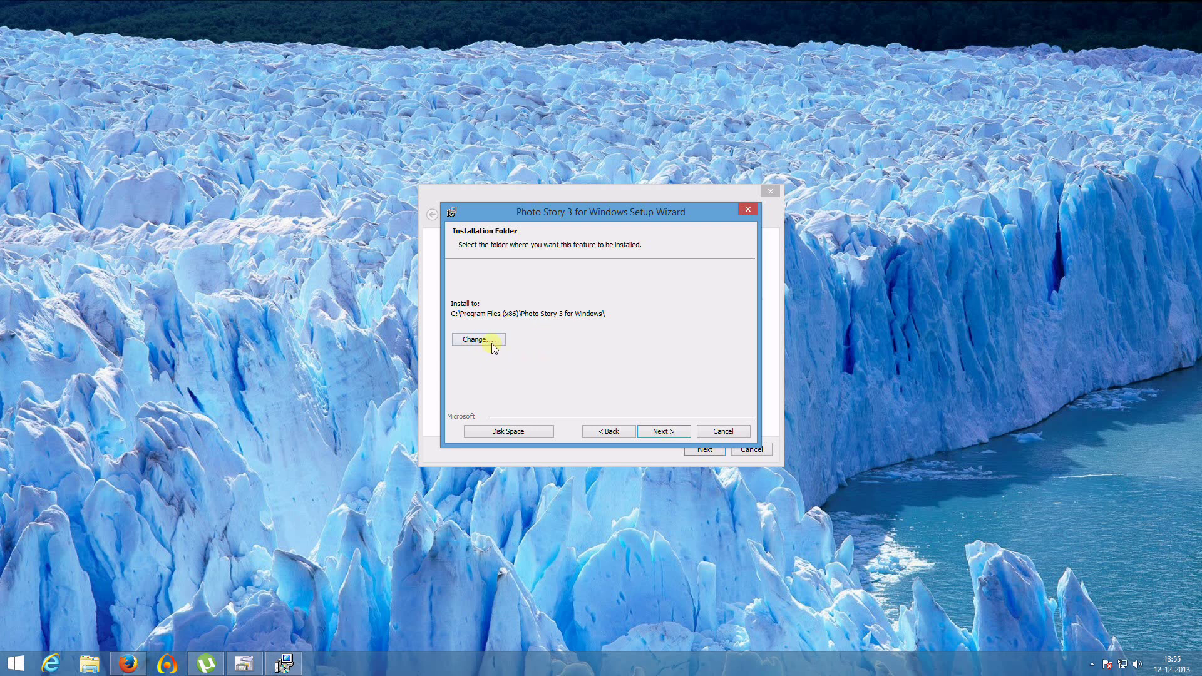
left_click(657, 430)
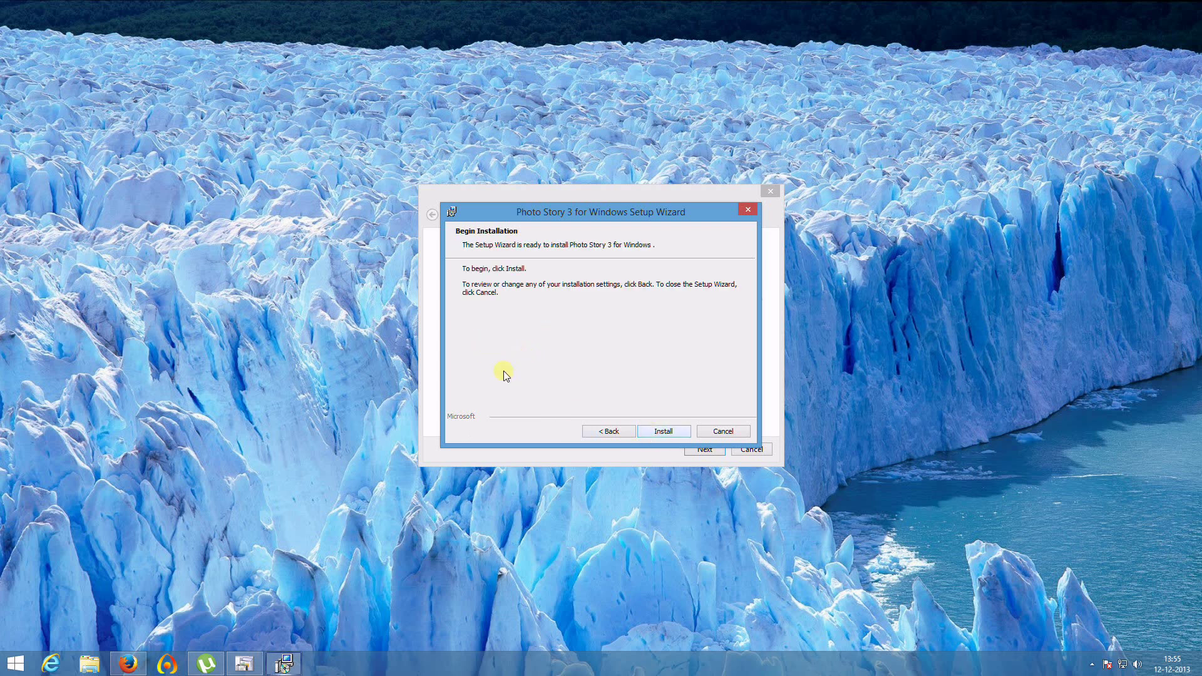
left_click(656, 431)
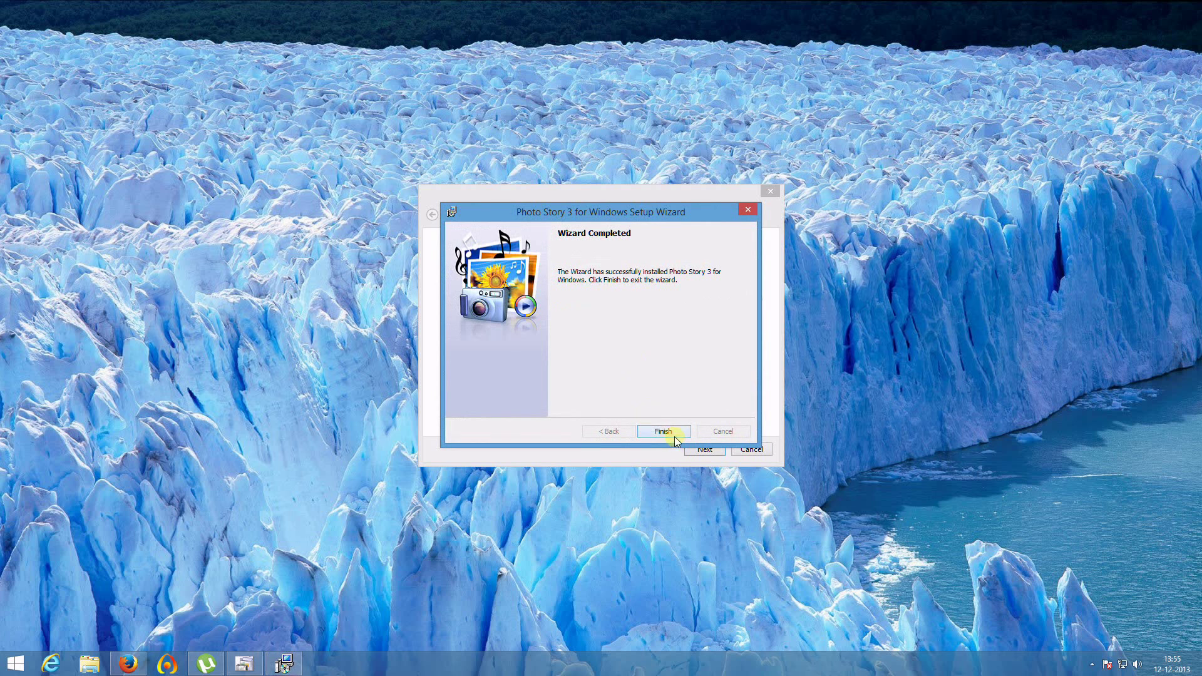
left_click(674, 436)
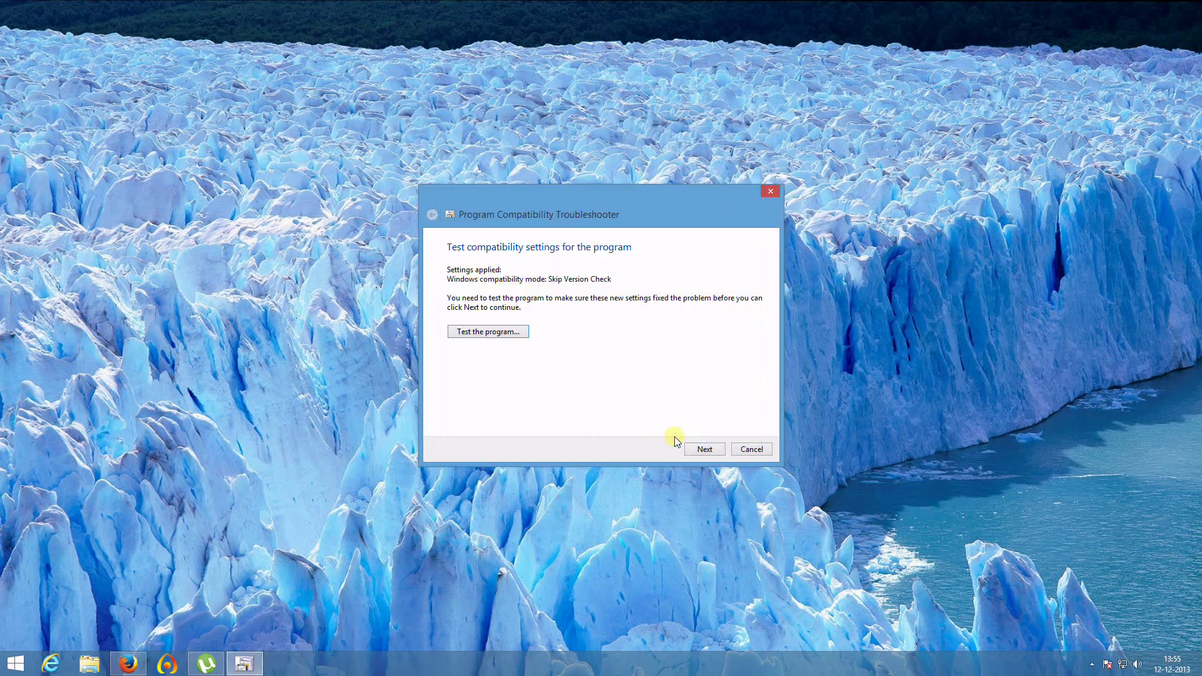
Save the tested compatibility settings for the program, and close the troubleshooter after viewing its detailed report
left_click(703, 449)
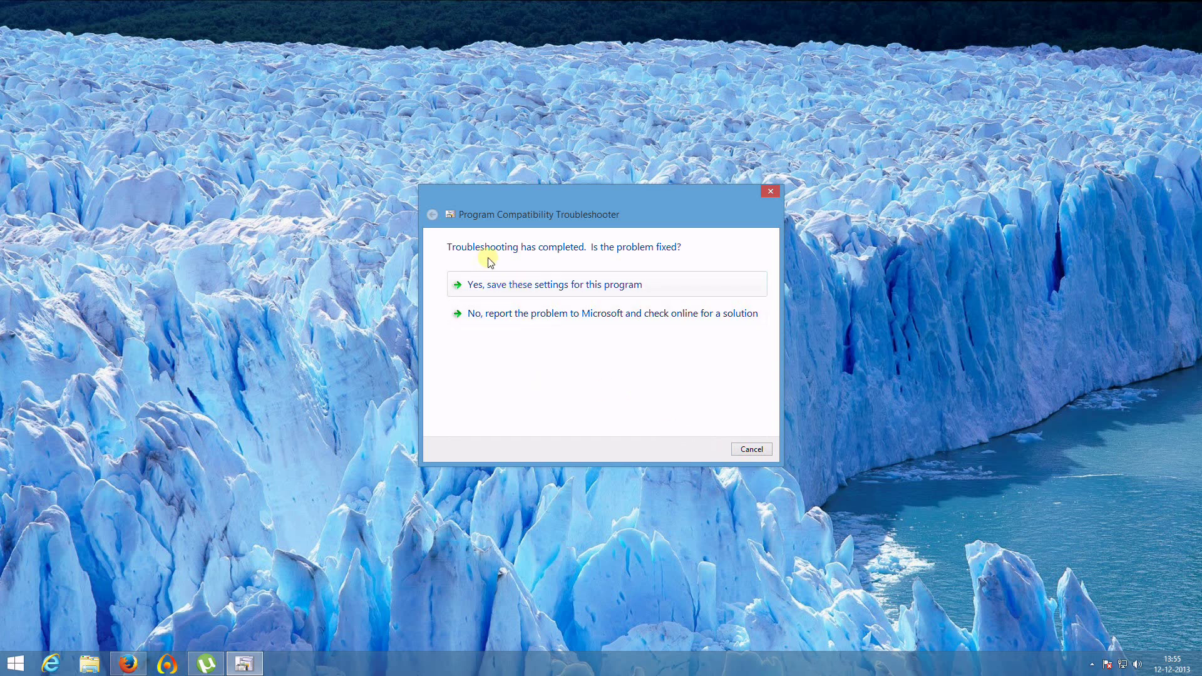
left_click(568, 290)
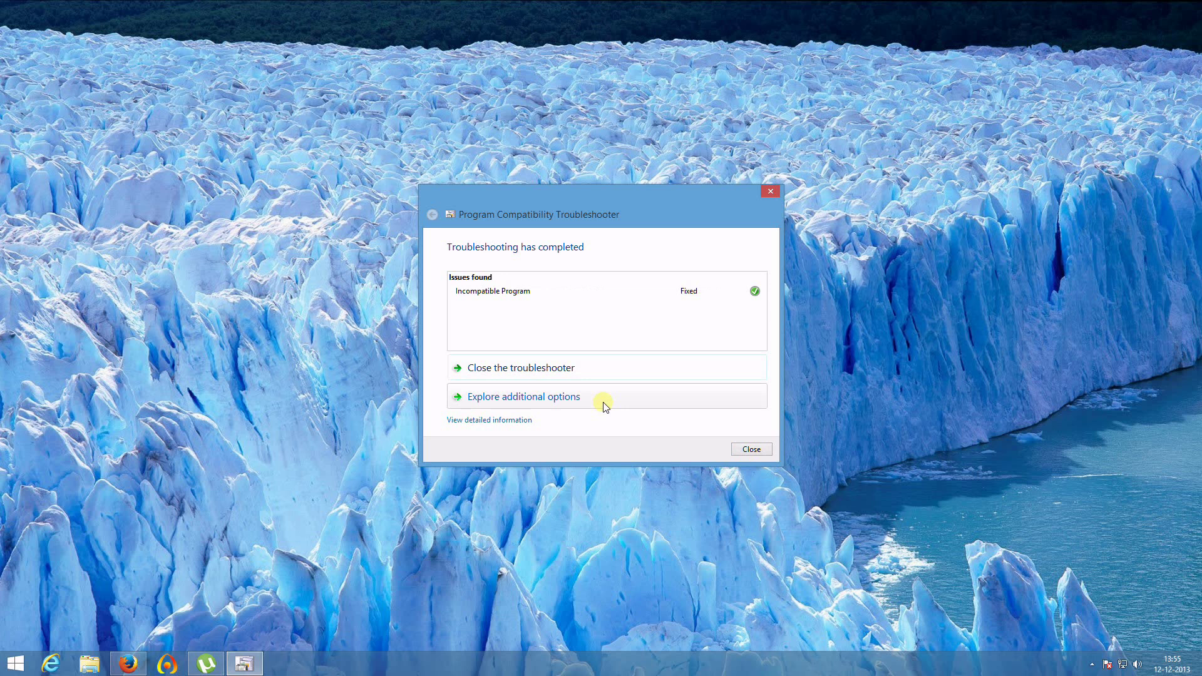
left_click(523, 420)
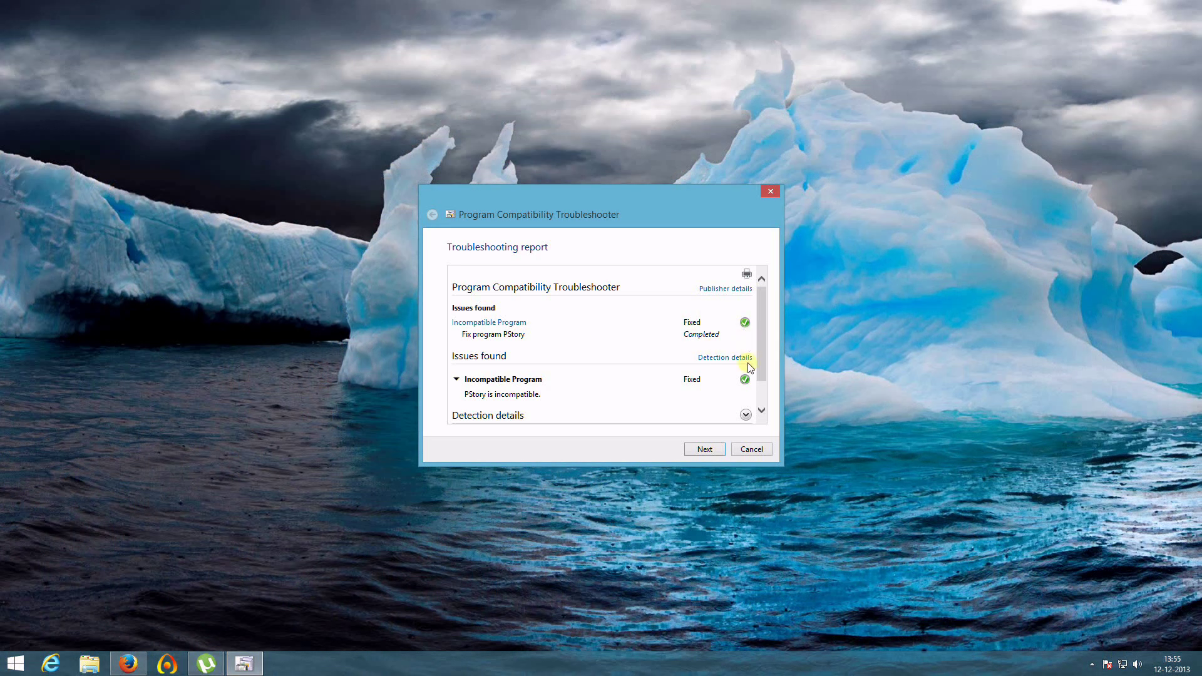
left_click(704, 449)
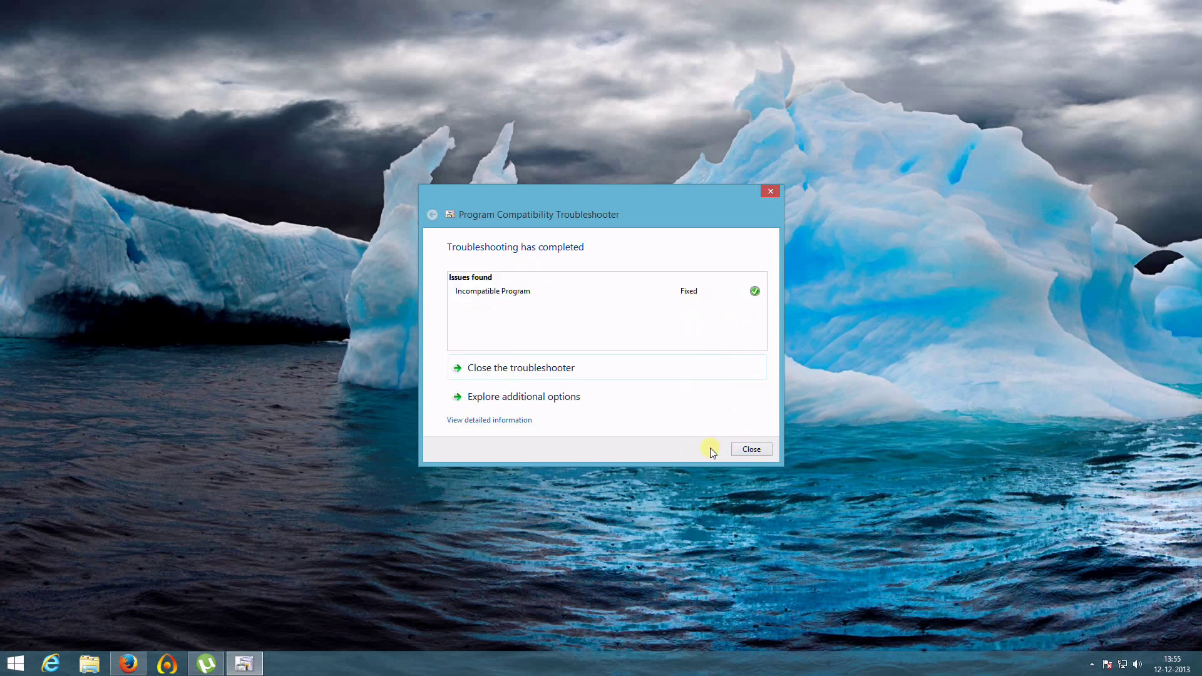
left_click(734, 447)
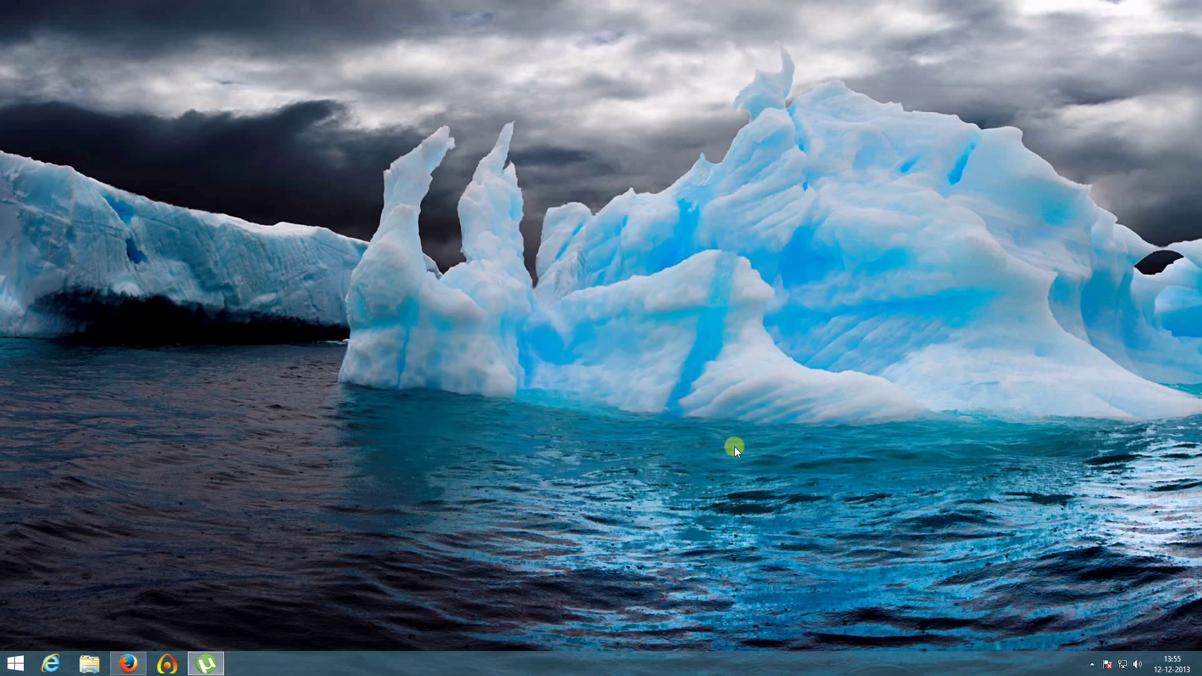
Launch Photo Story 3 for Windows and begin a new story
left_click(5, 660)
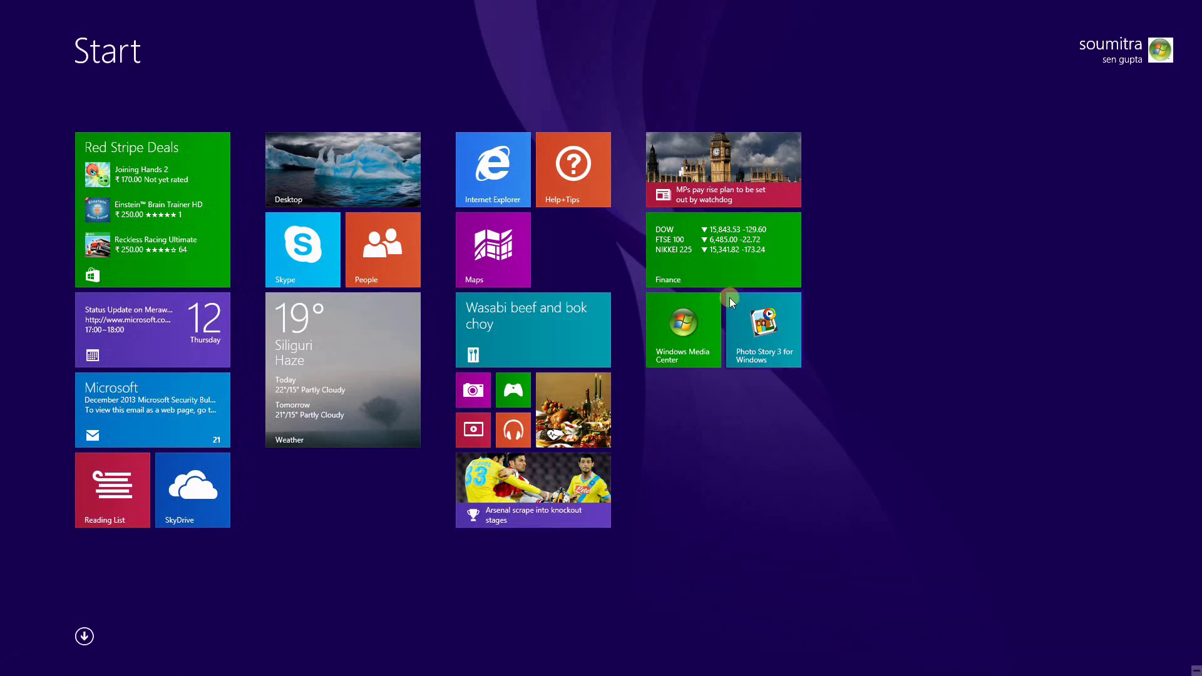
left_click(751, 339)
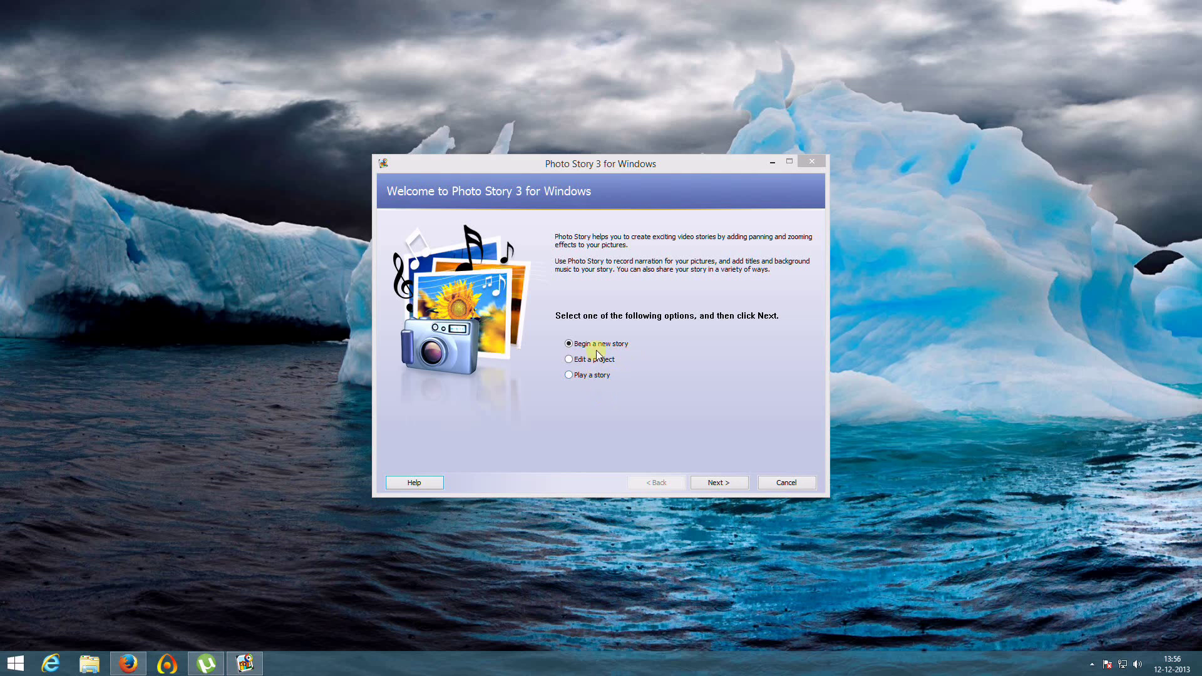
left_click(723, 487)
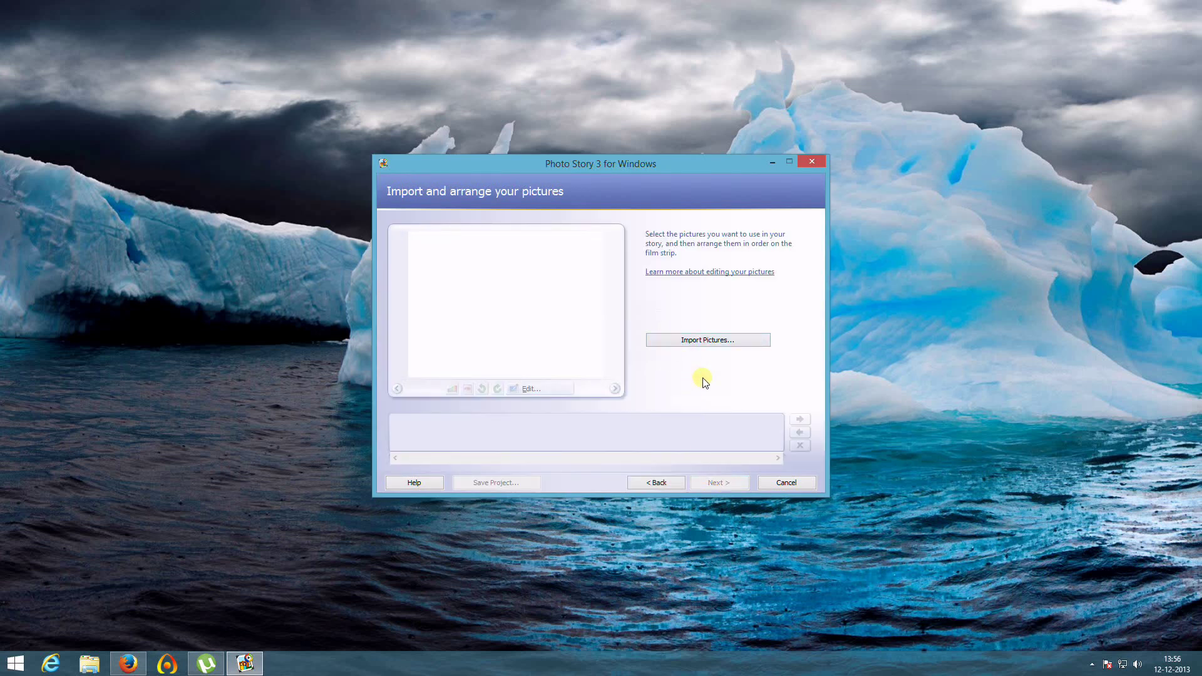
Import the pictures HC1, HC2, HC3, HC4 and HC5 from the WIN8 PICS folder into the story
left_click(706, 341)
scroll(789, 290, "down", 1)
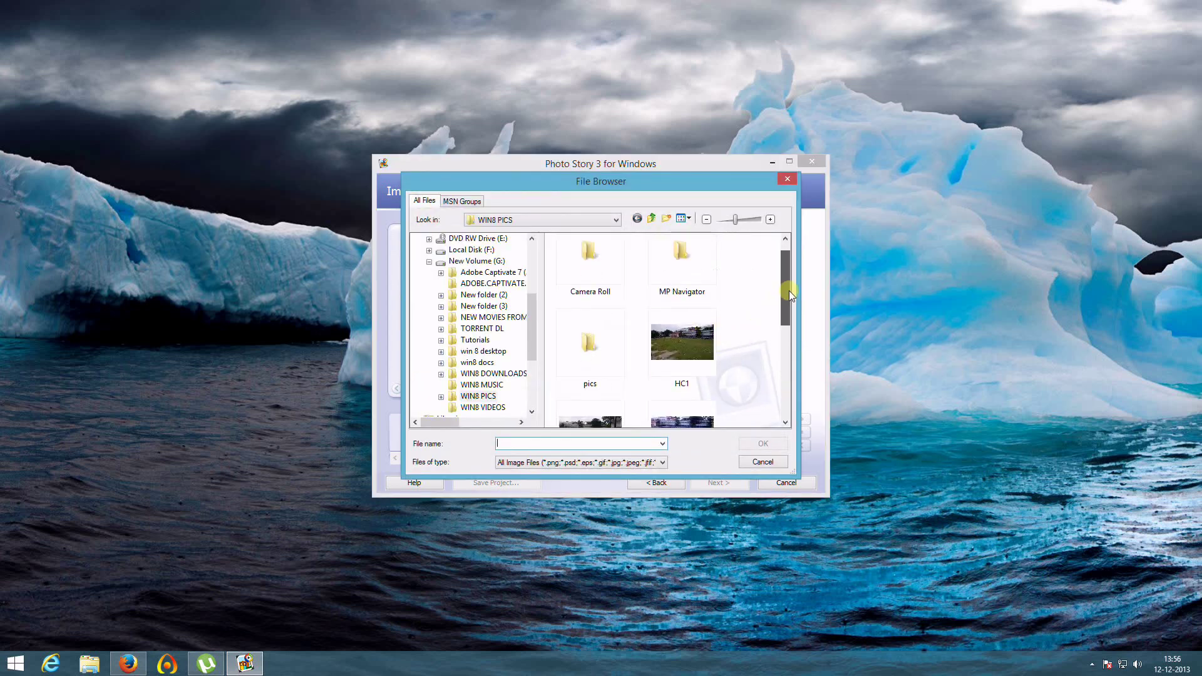
scroll(789, 290, "down", 3)
left_click(698, 260)
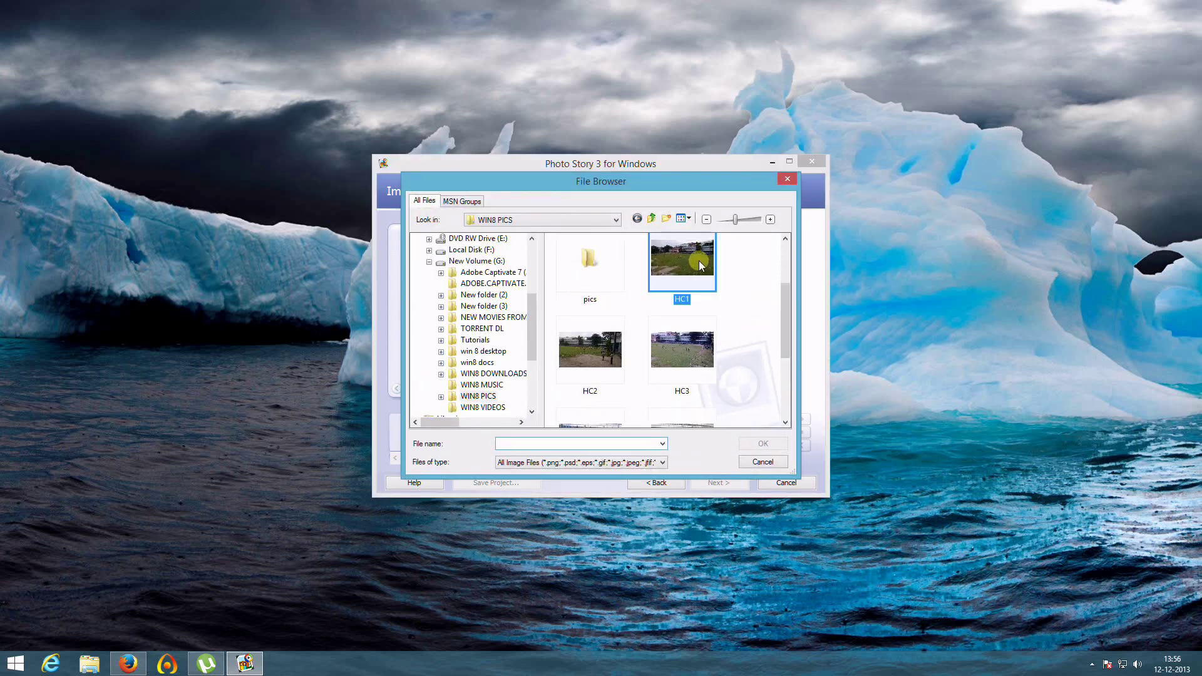
left_click(589, 349, "ctrl")
left_click(670, 360, "ctrl")
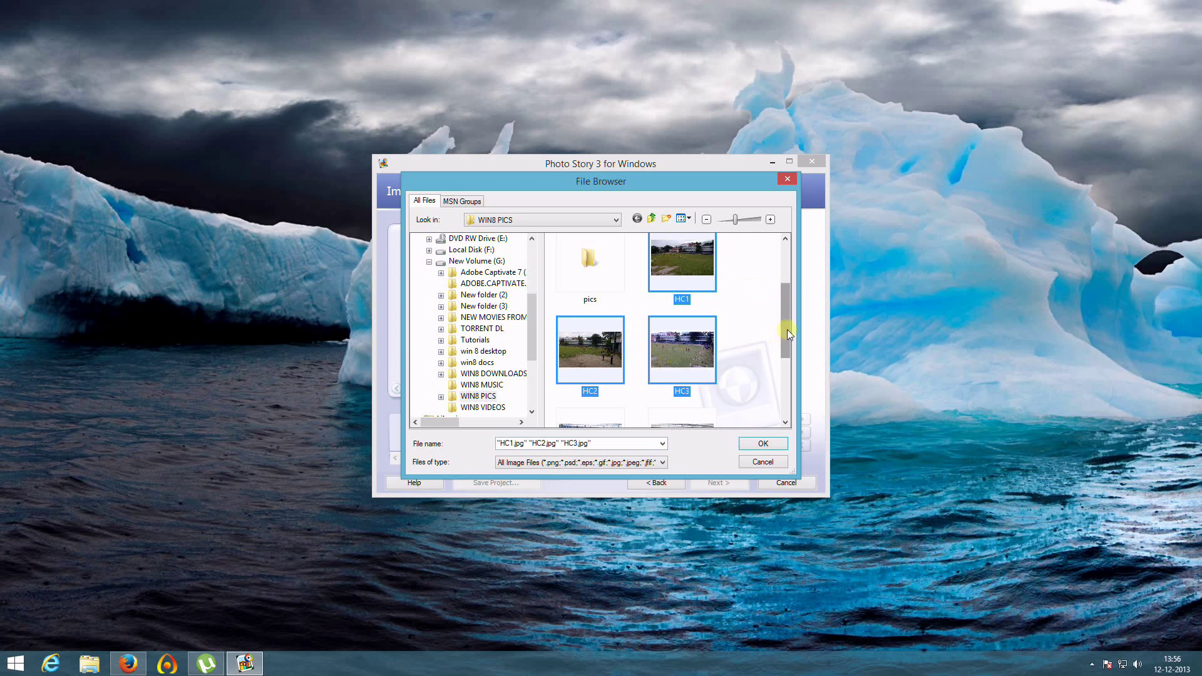
scroll(787, 329, "down", 3)
left_click(592, 335, "ctrl")
left_click(674, 383, "ctrl")
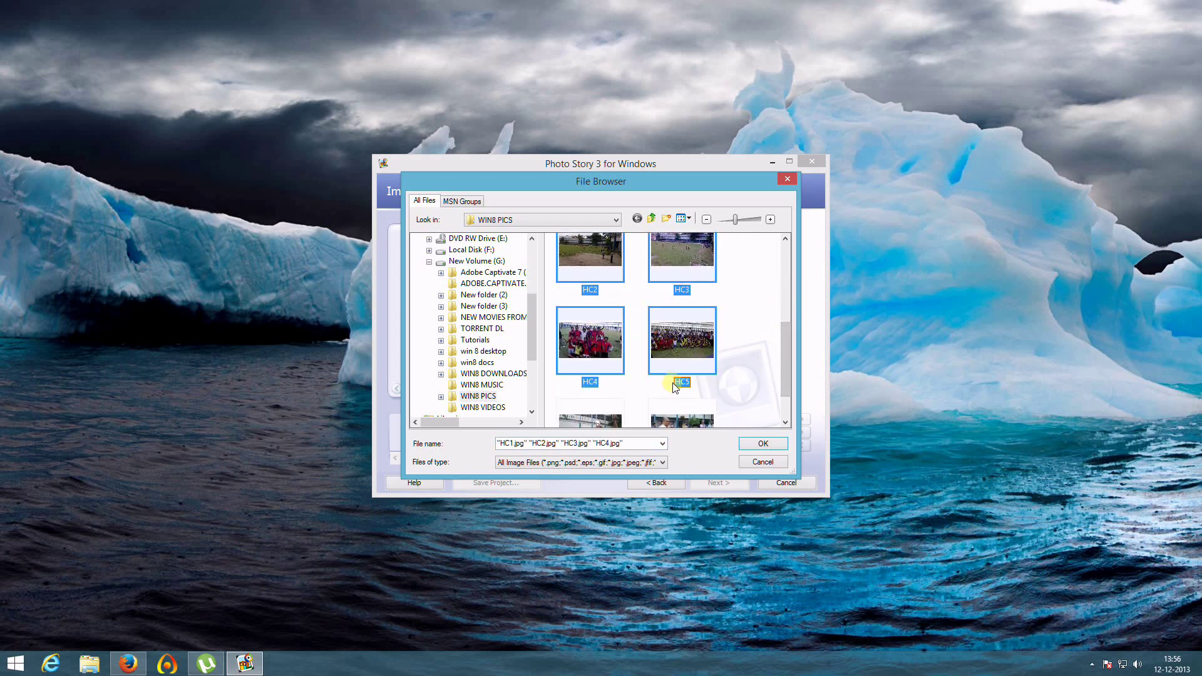
key("Return")
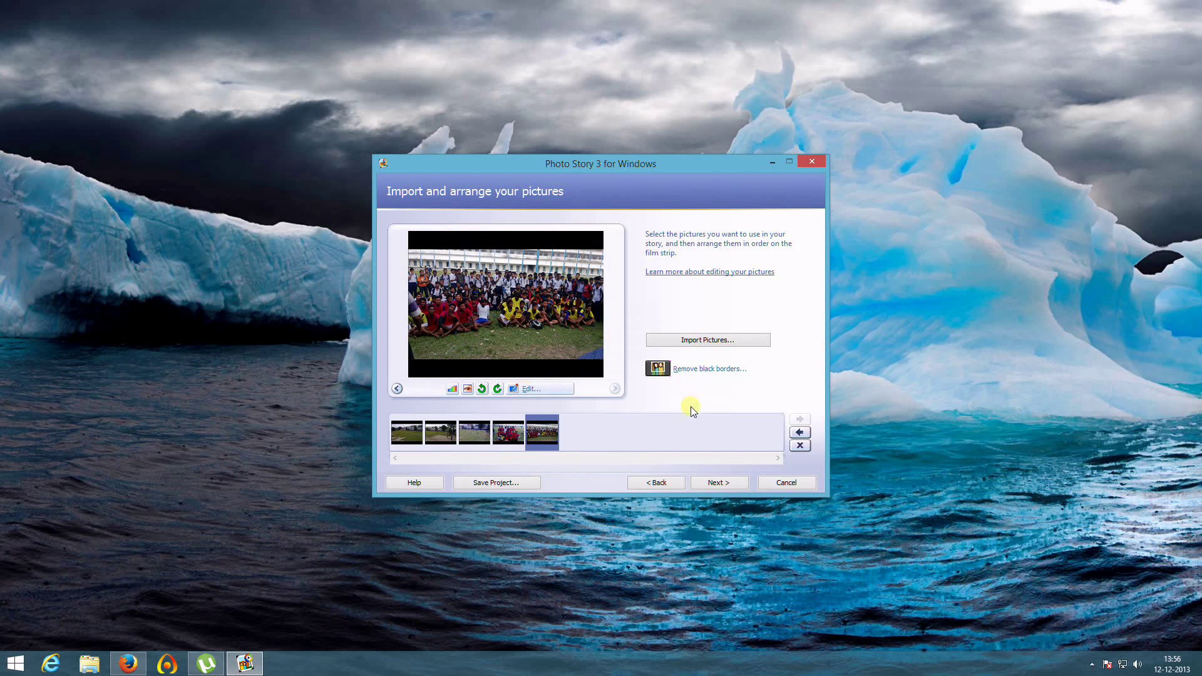
Remove the black borders from all imported pictures, and view the rotate and crop options of the last picture
left_click(690, 371)
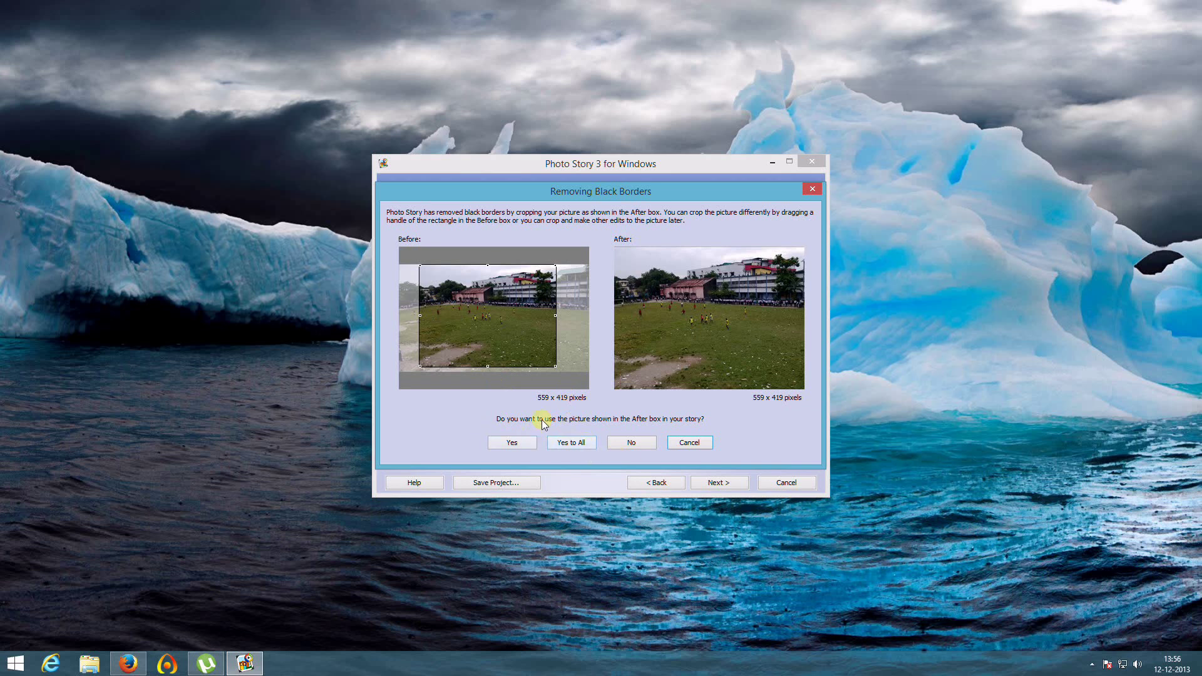
left_click(570, 441)
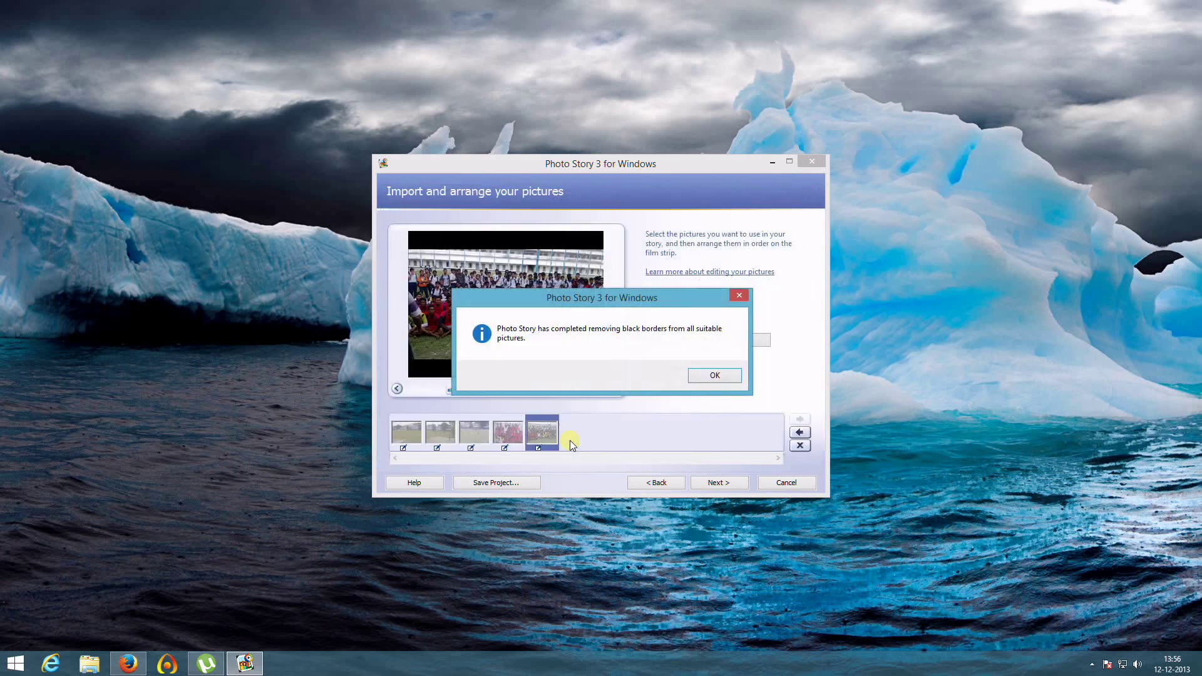
left_click(710, 374)
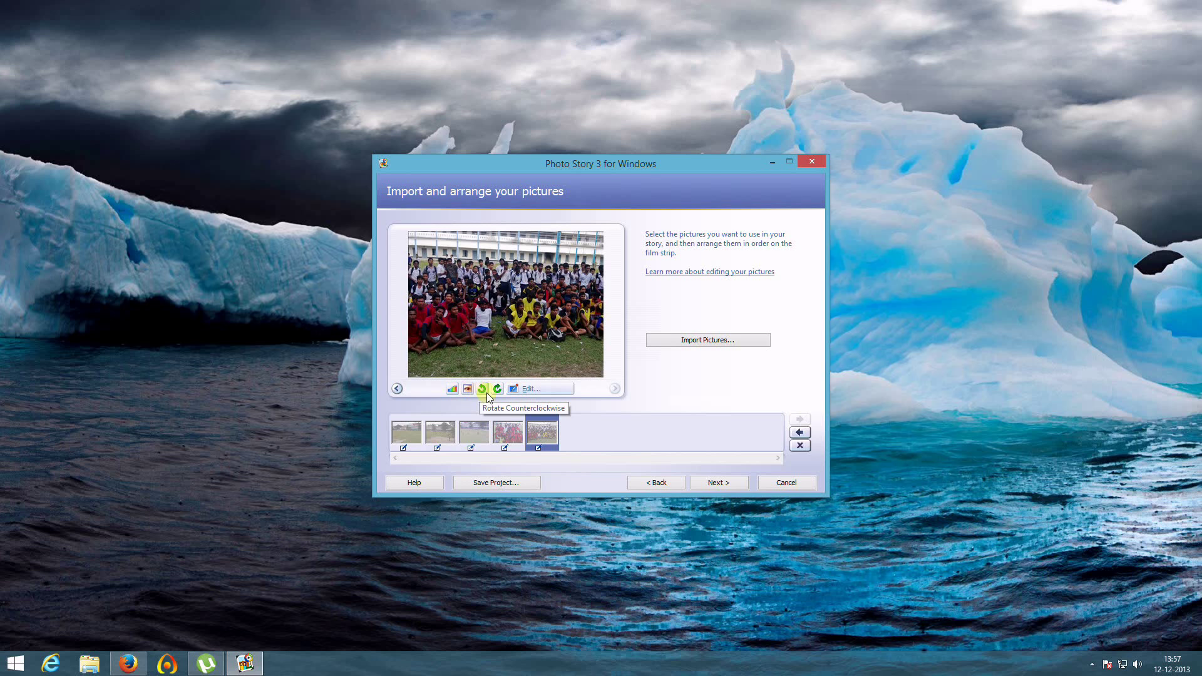
left_click(530, 389)
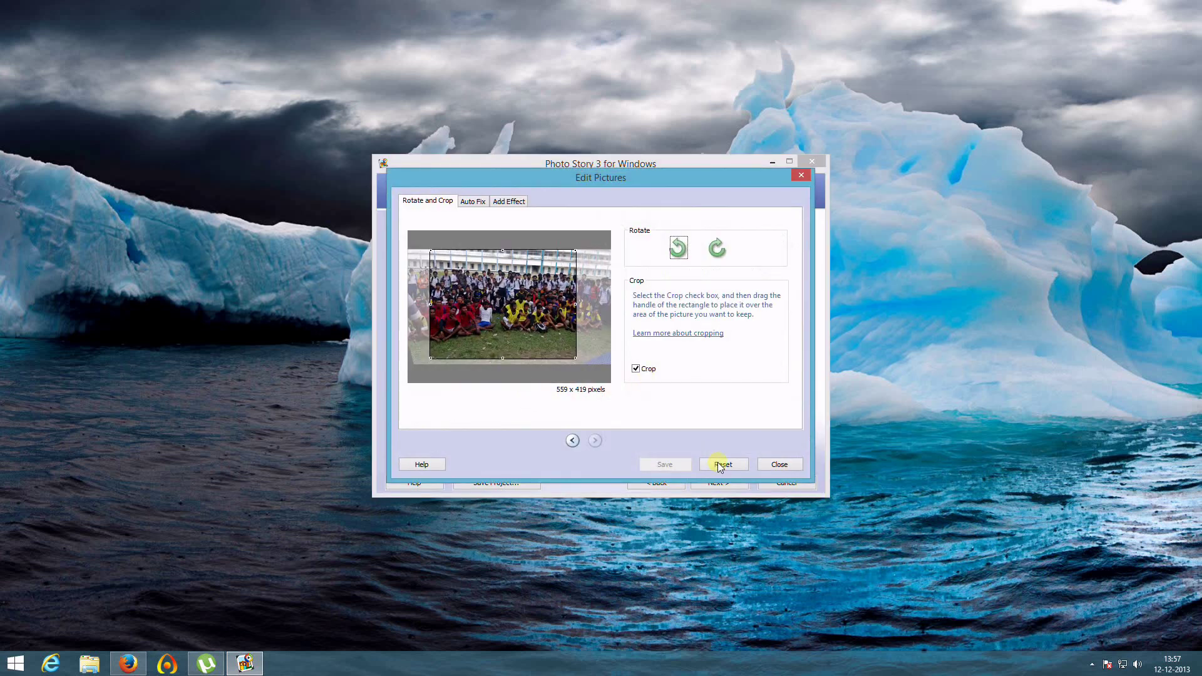
left_click(782, 464)
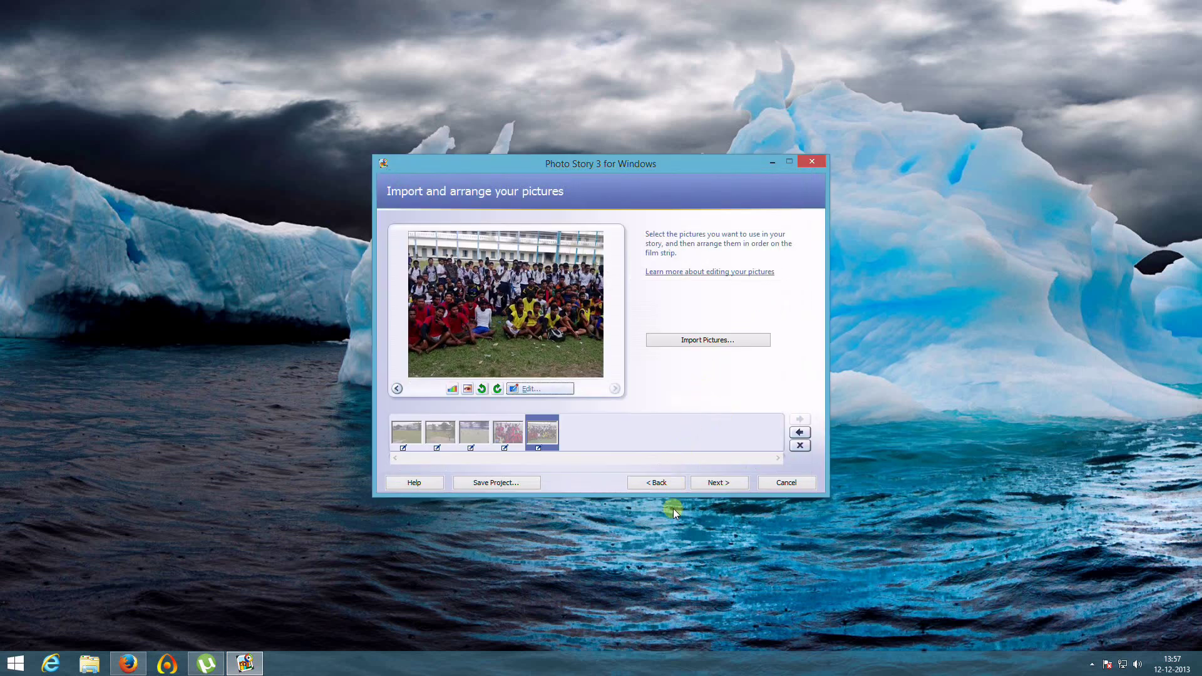
Continue to the titles and add the title "Our School Football Match" to the first picture
left_click(714, 483)
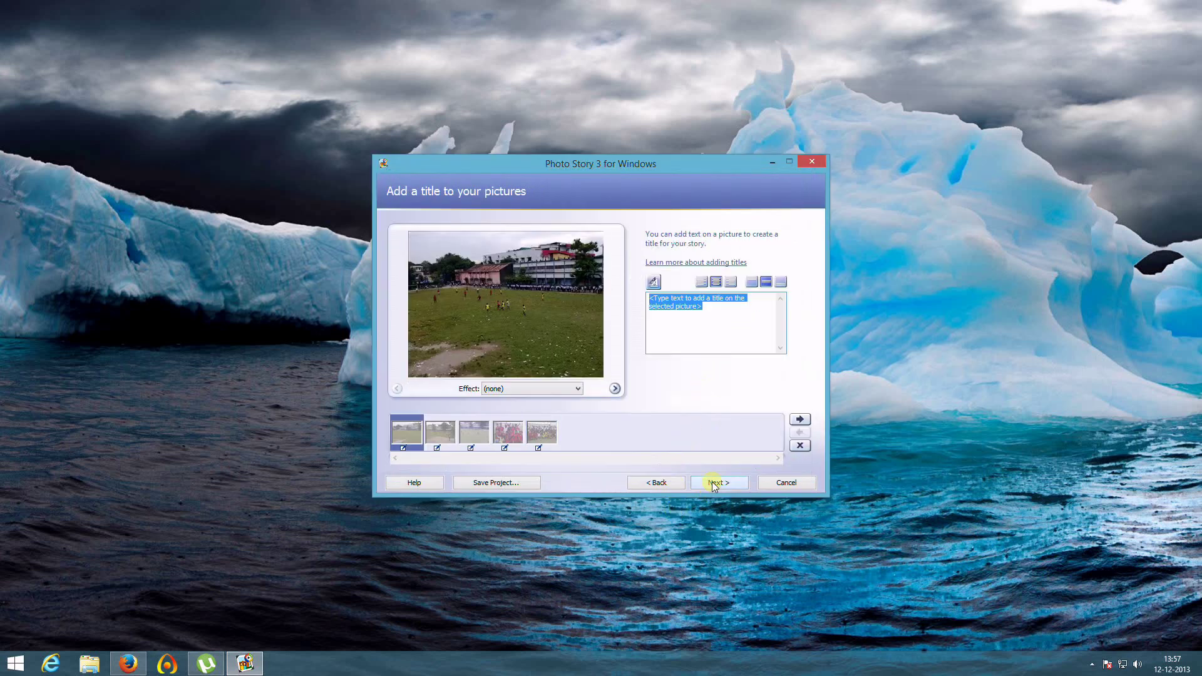
left_click(711, 343)
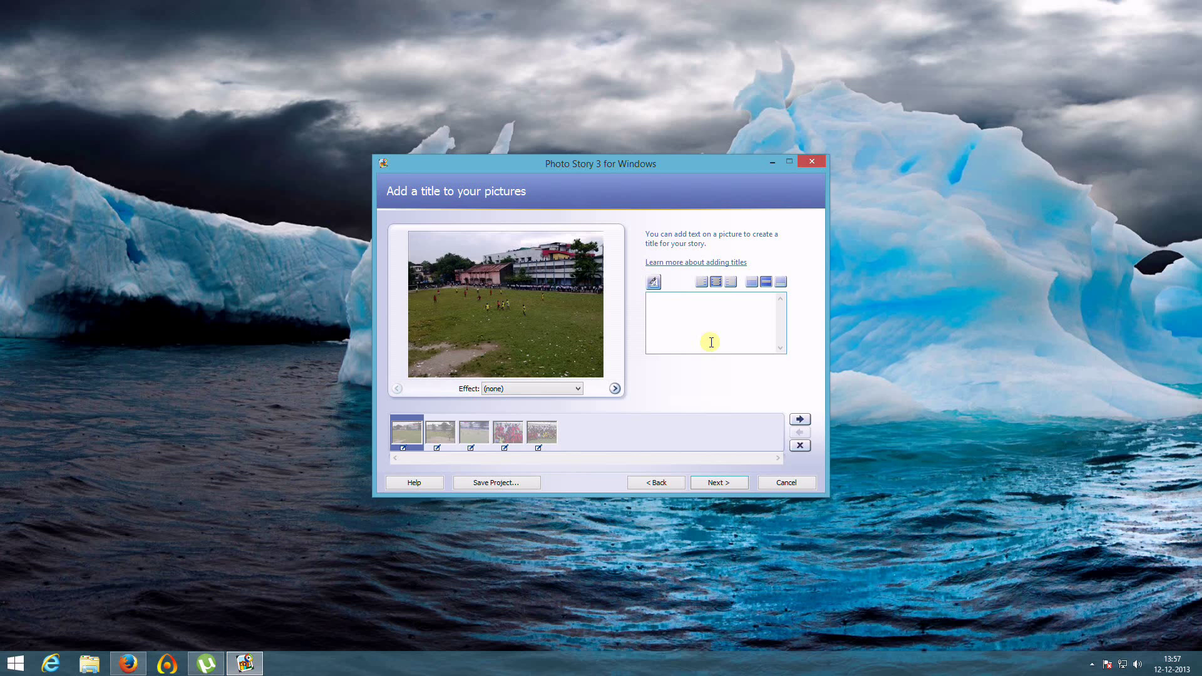
type("Our School Foot")
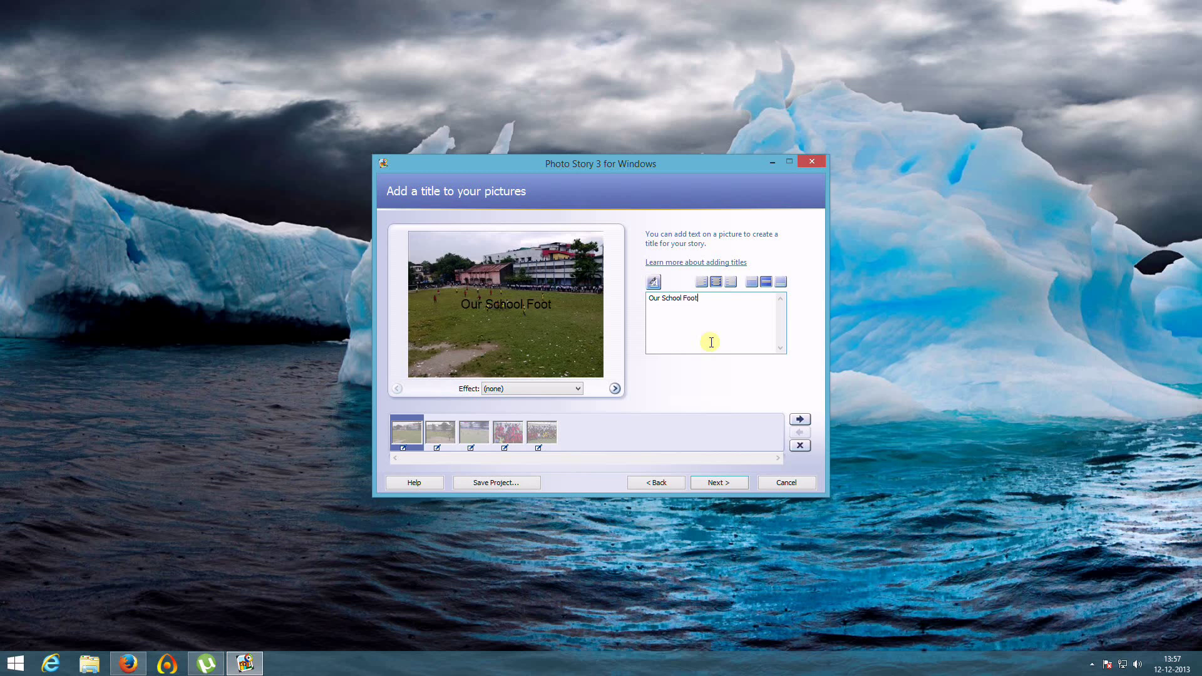
type("ball")
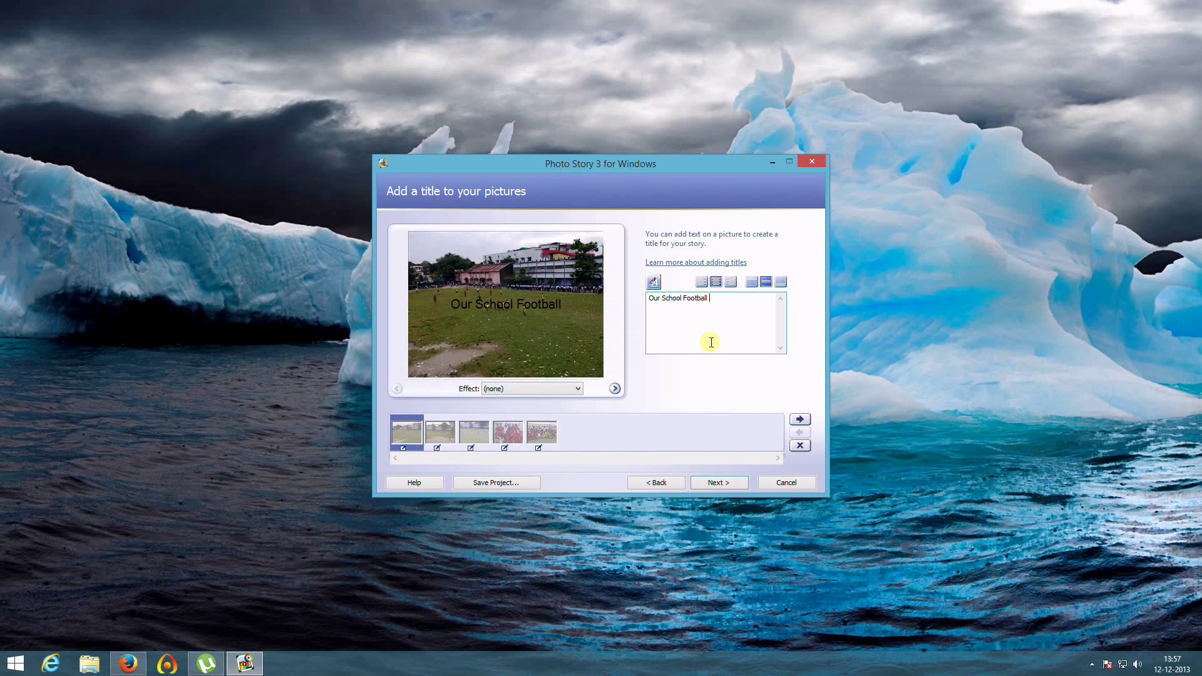
type(" Match")
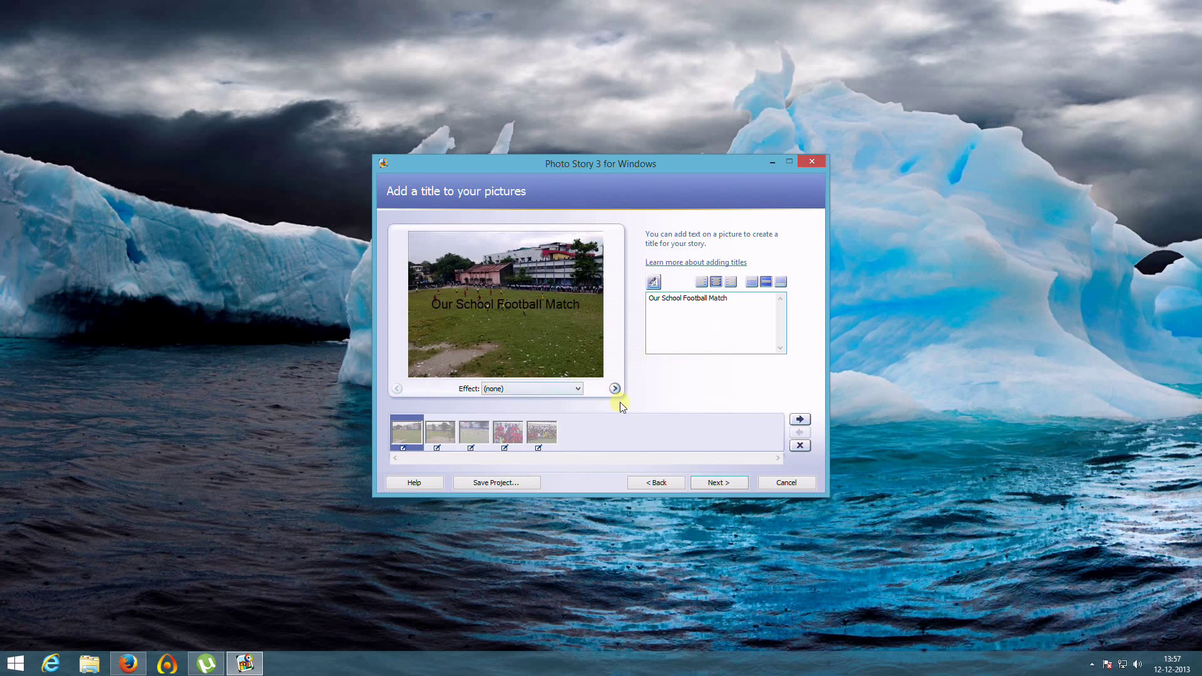
Try the Black and White, Chalk and Charcoal, Colored Pencil and Negative effects on the first picture, and set its effect back to (none)
left_click(577, 389)
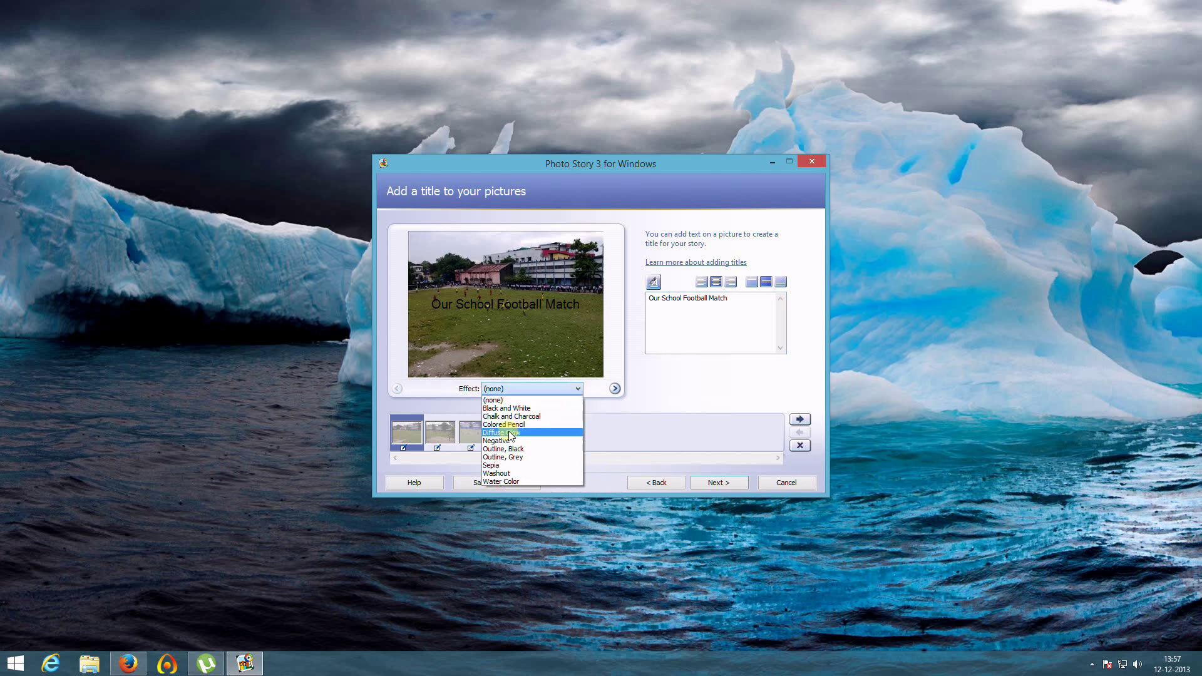
left_click(513, 409)
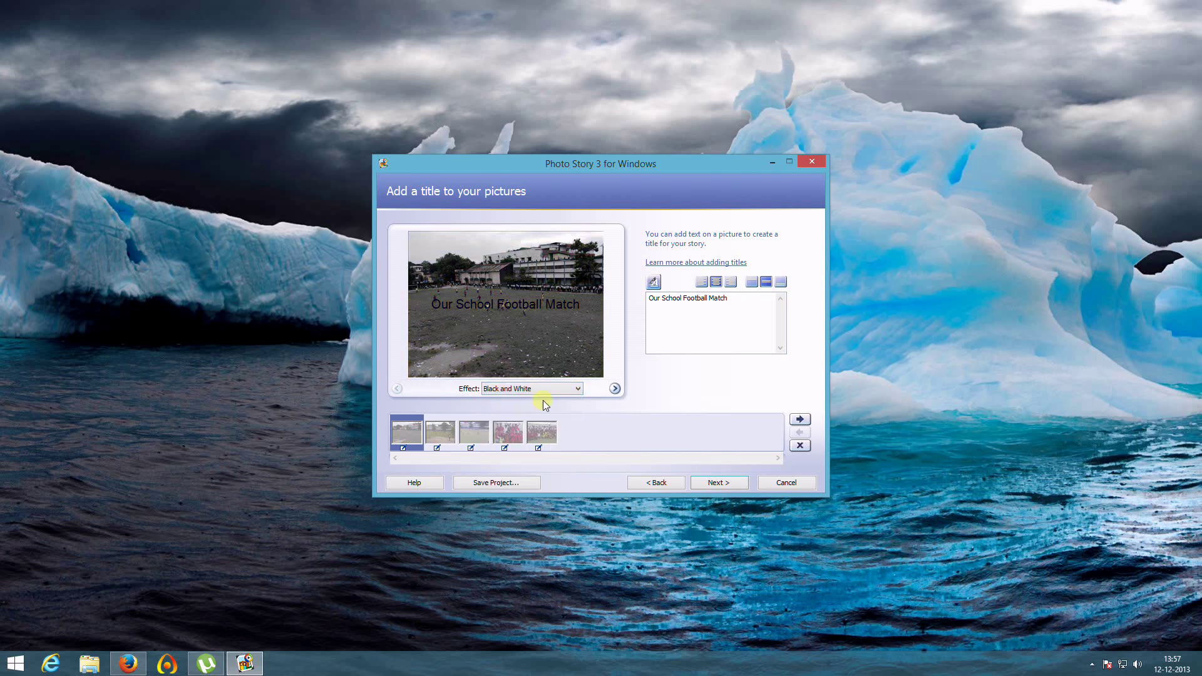
left_click(577, 391)
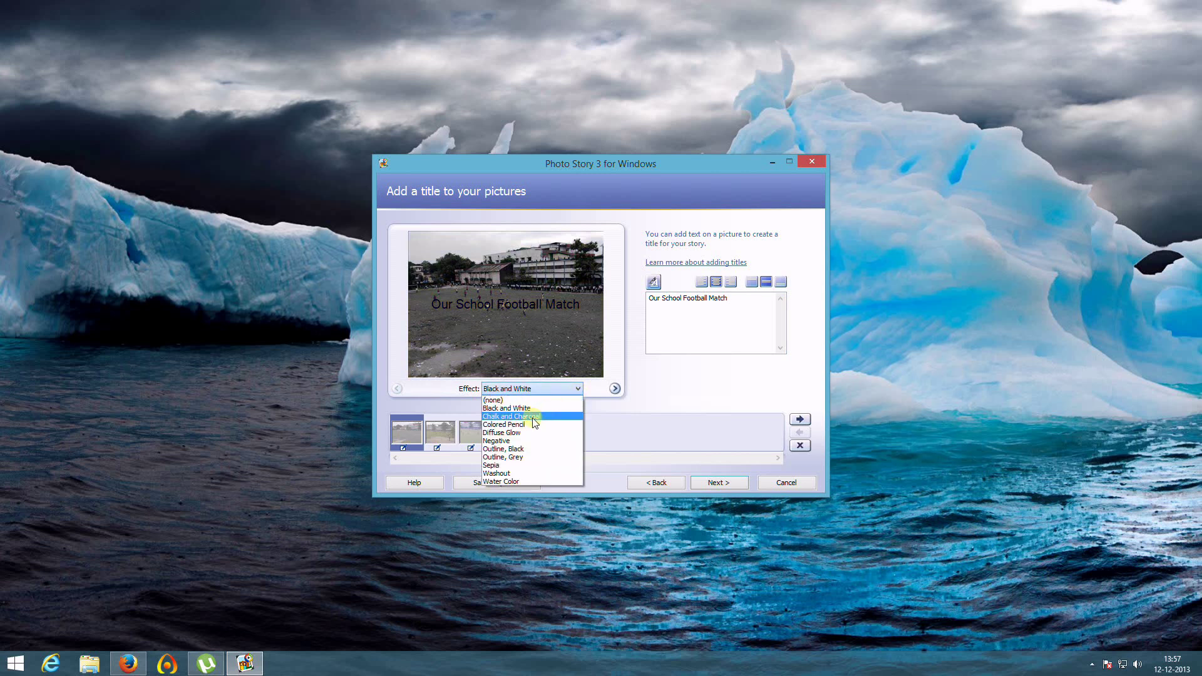
left_click(535, 417)
left_click(576, 389)
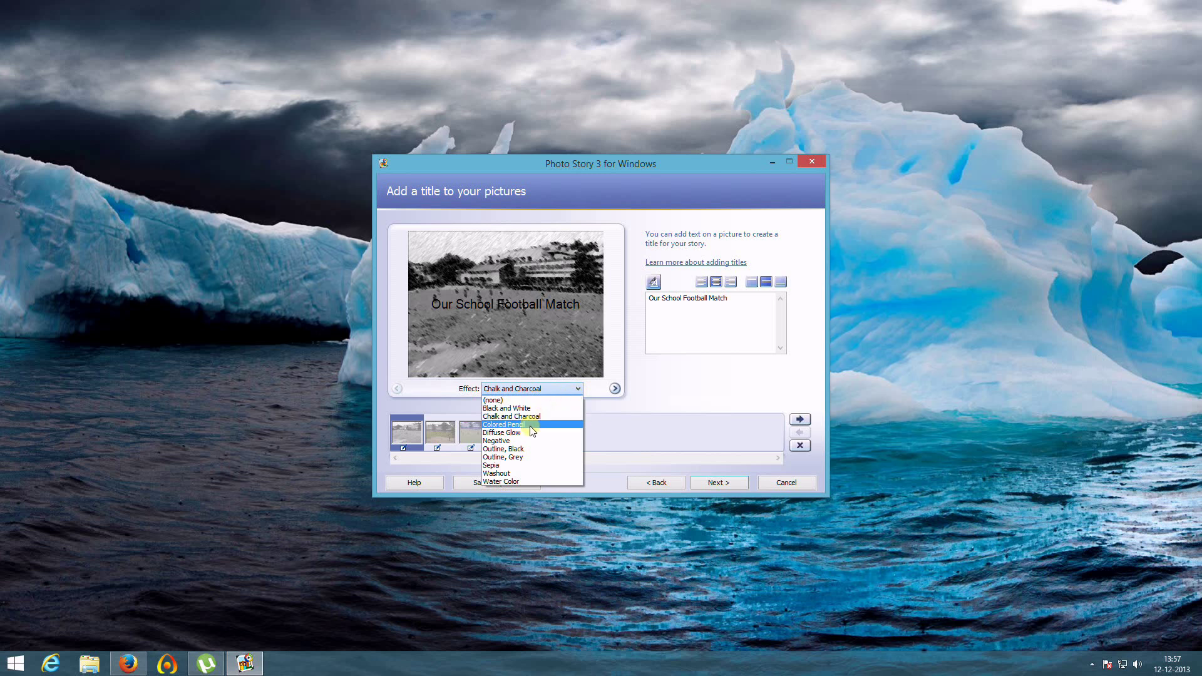
left_click(530, 425)
left_click(577, 388)
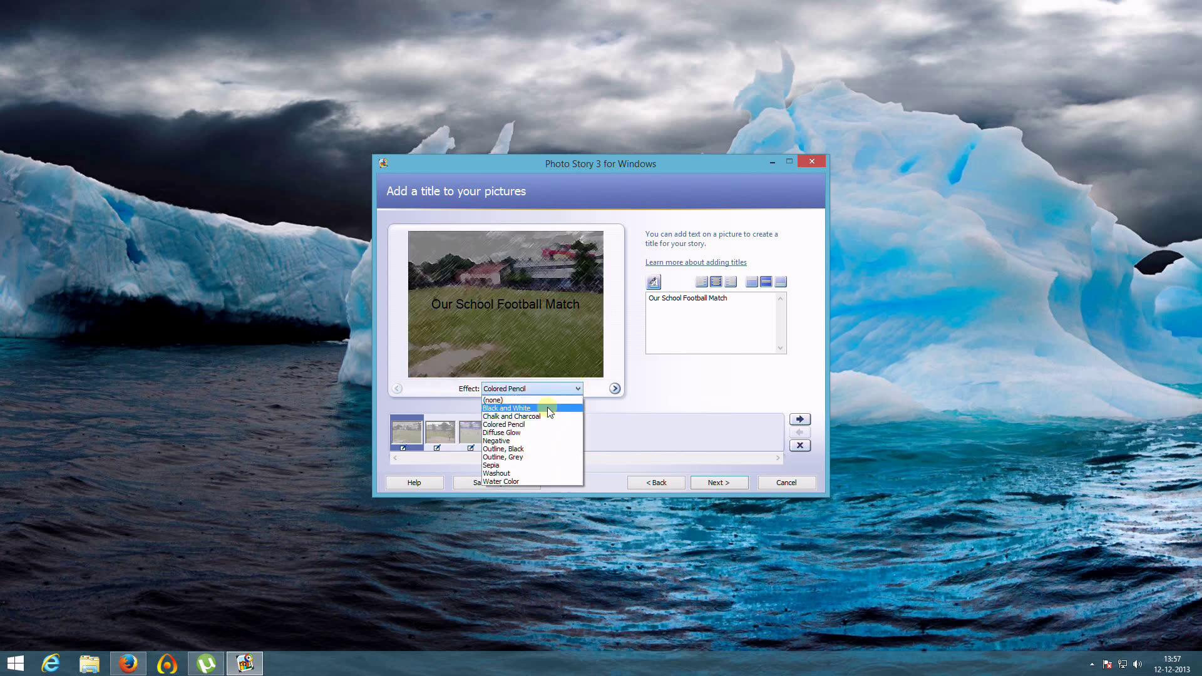
left_click(502, 440)
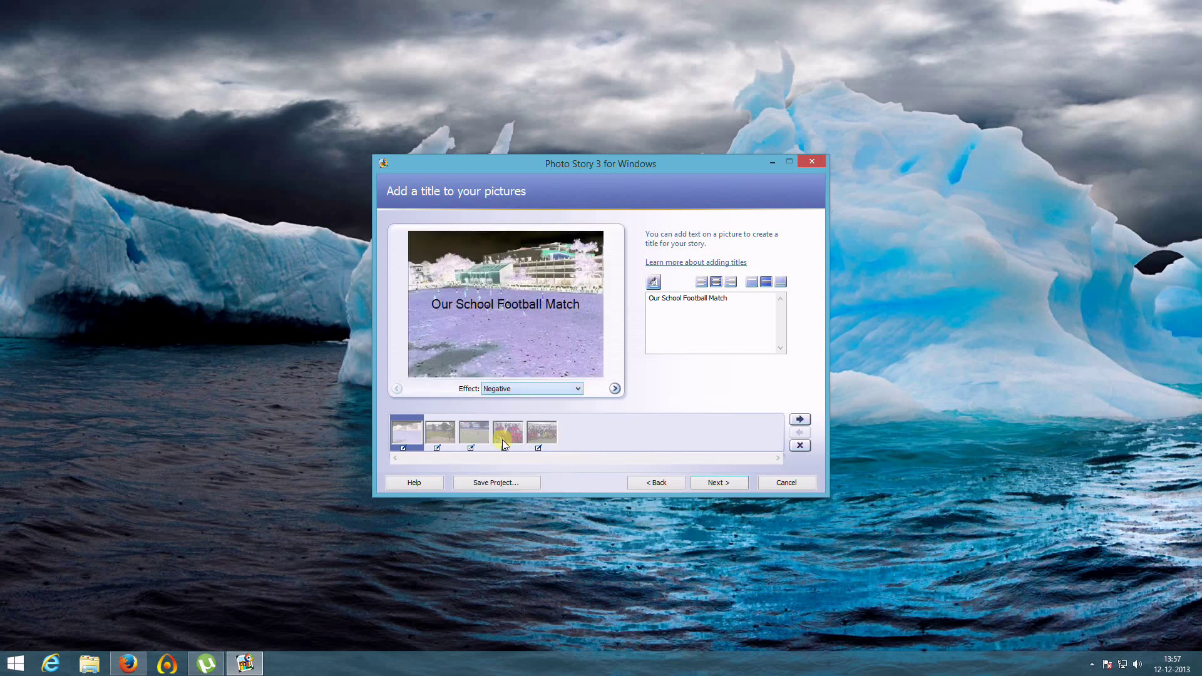
left_click(577, 389)
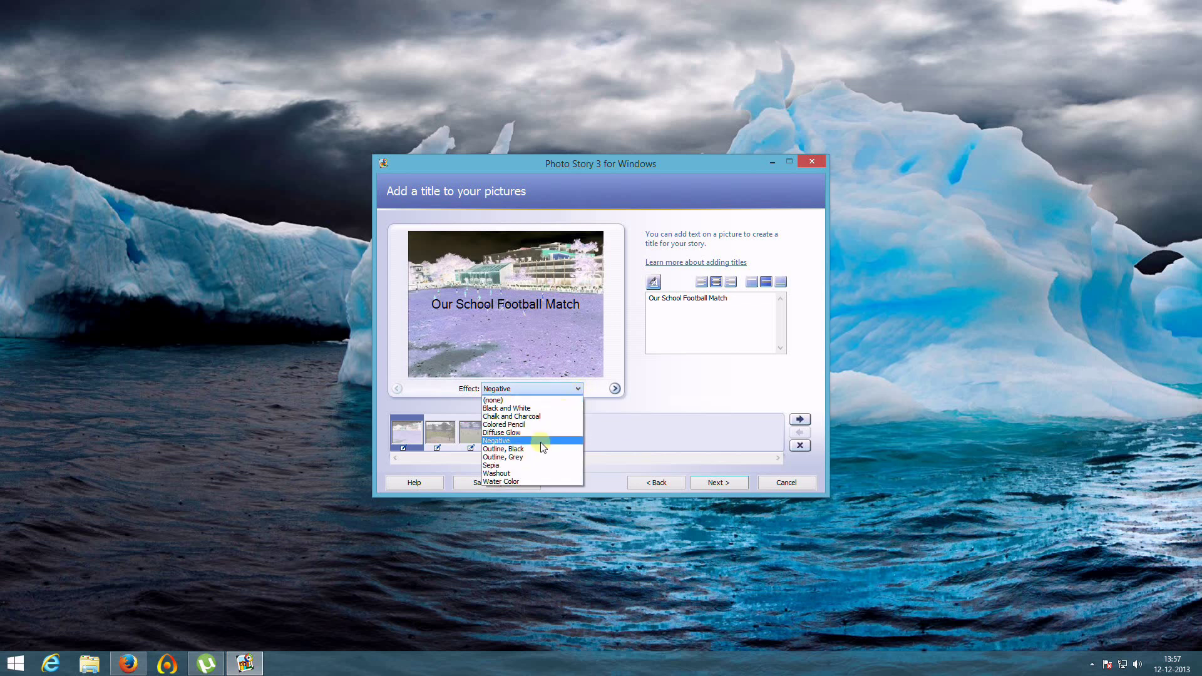
left_click(524, 394)
left_click(576, 389)
left_click(533, 400)
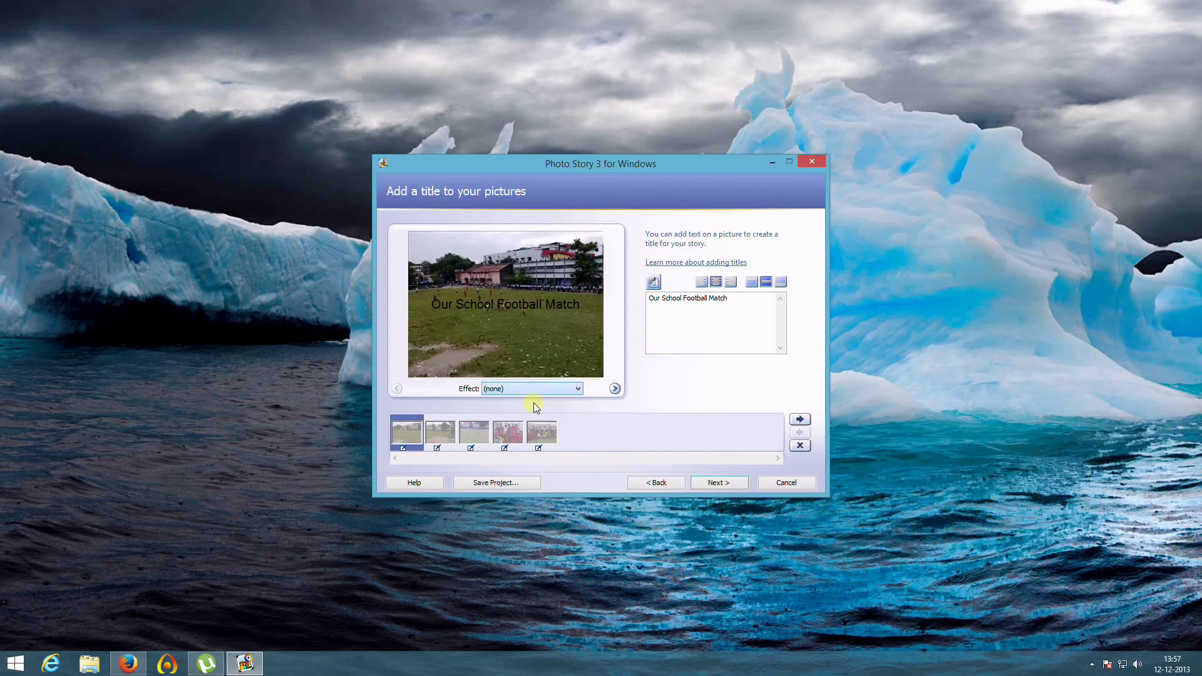
Continue to narration and motion, review the first picture's motion settings with the duration kept automatic, and preview the story
left_click(703, 483)
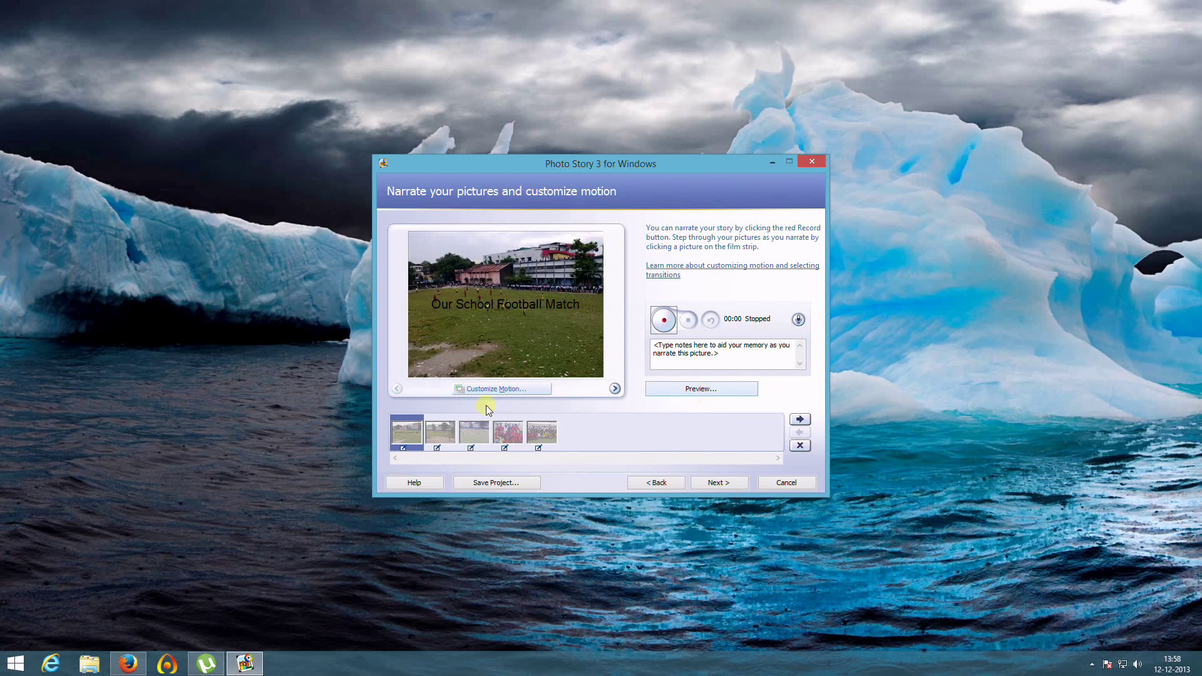
left_click(483, 389)
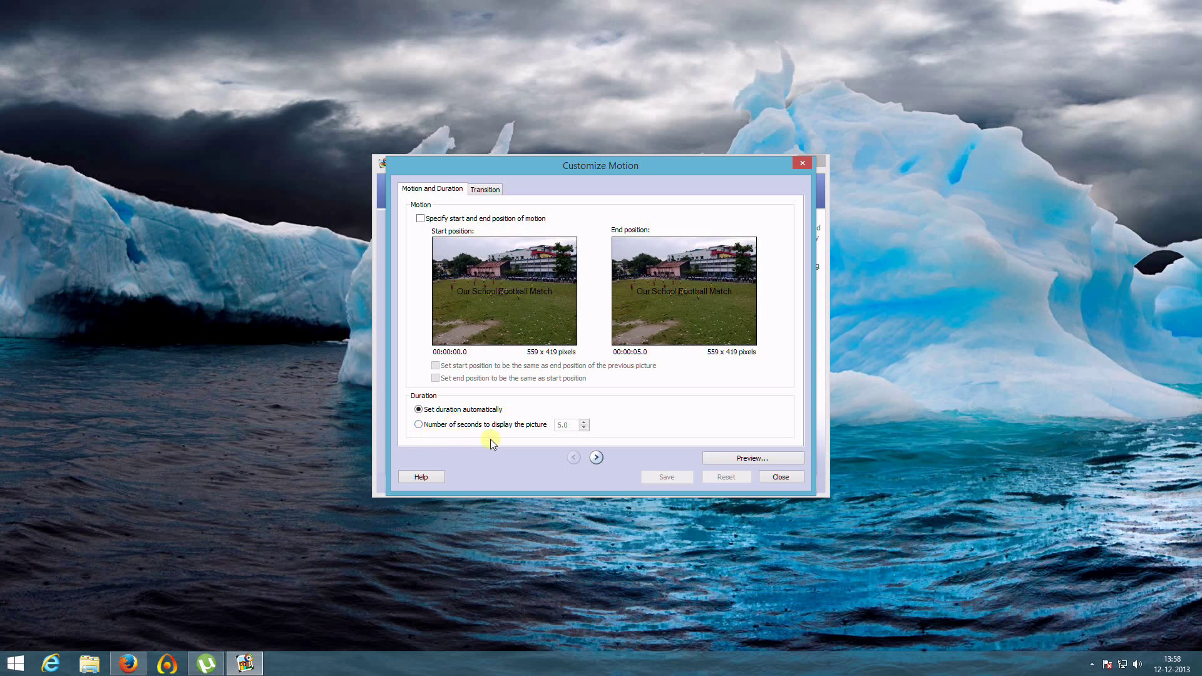
left_click(419, 425)
left_click(418, 410)
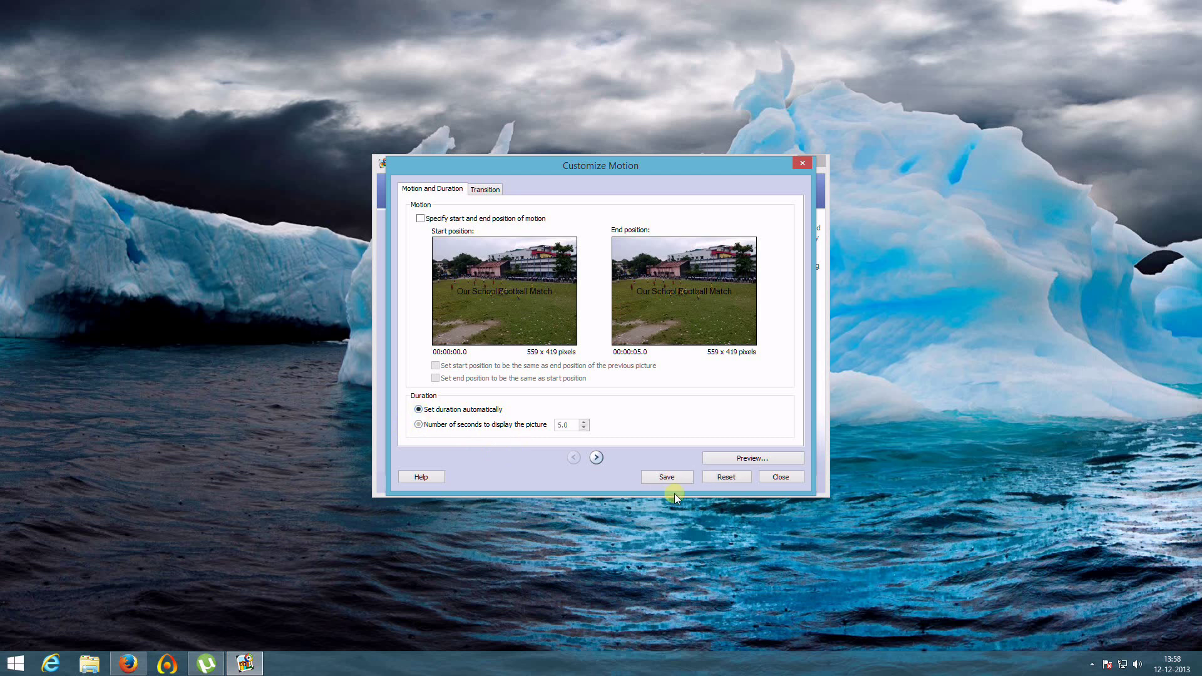
left_click(774, 478)
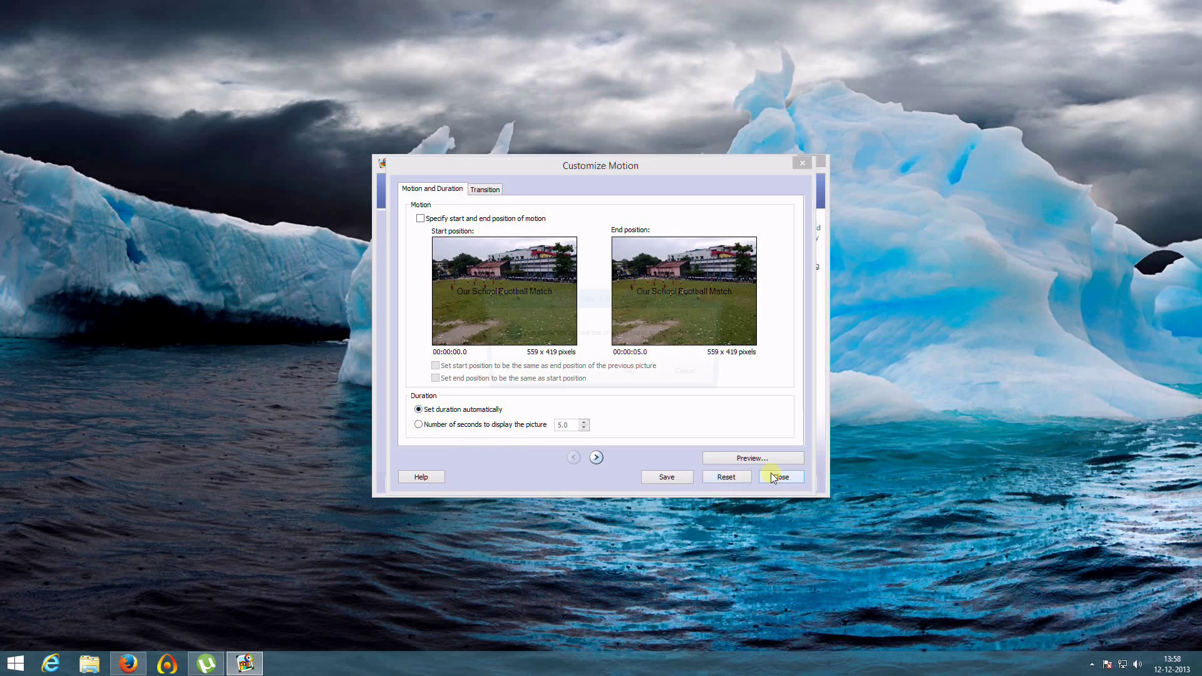
left_click(608, 377)
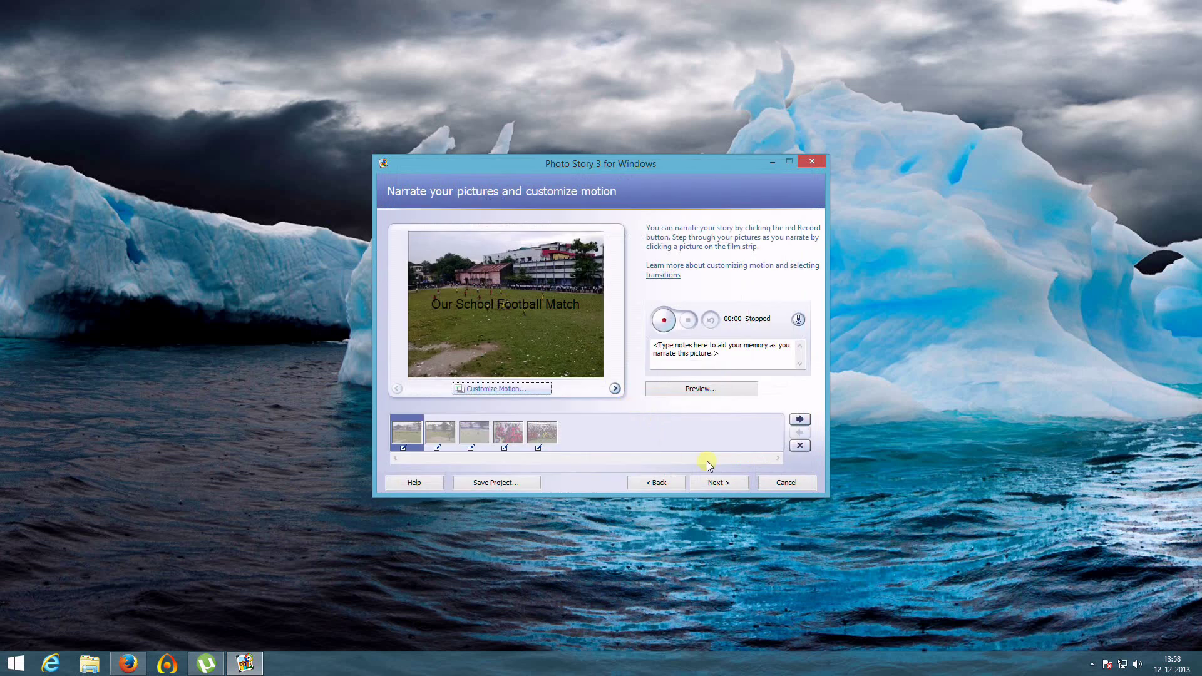
left_click(682, 389)
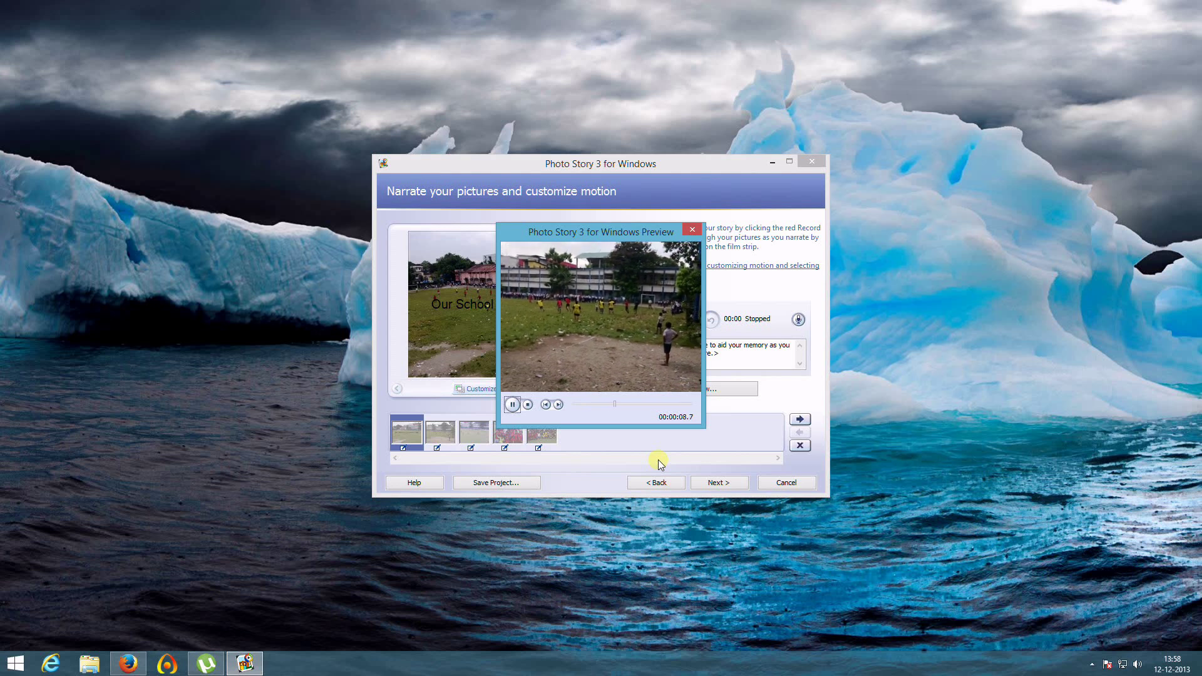
left_click(693, 229)
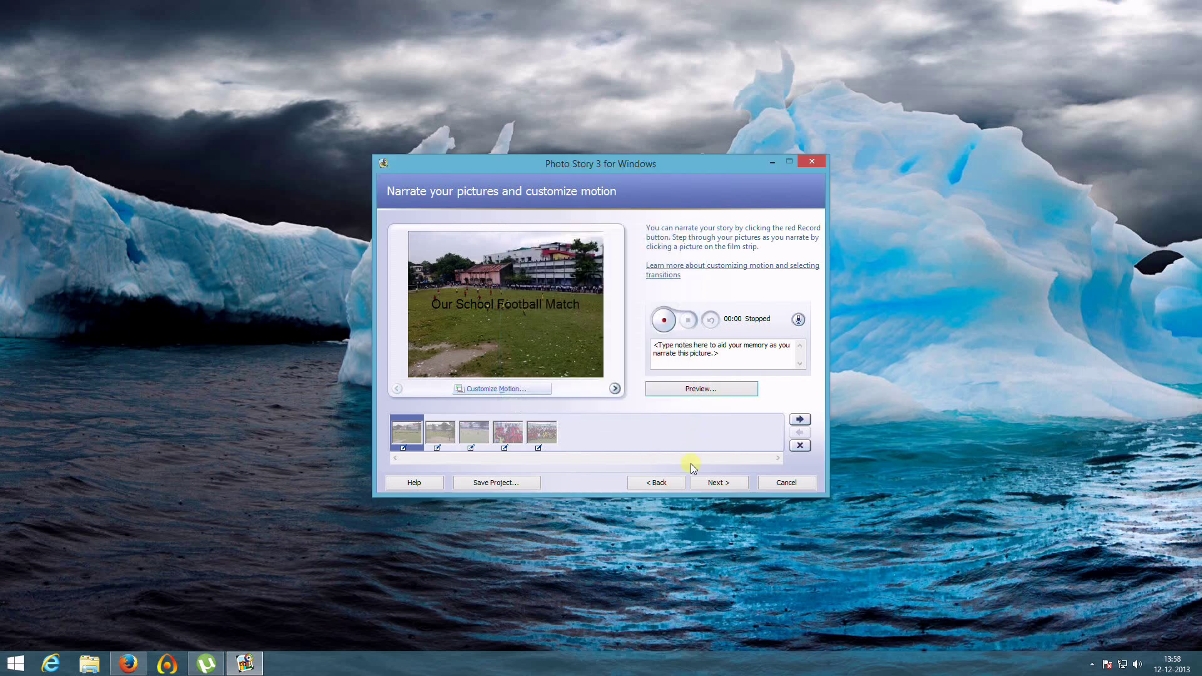
Continue to background music and add "1-01. Yanni - You Only Live Once" from the WIN8 MUSIC folder, starting at the first picture
left_click(713, 486)
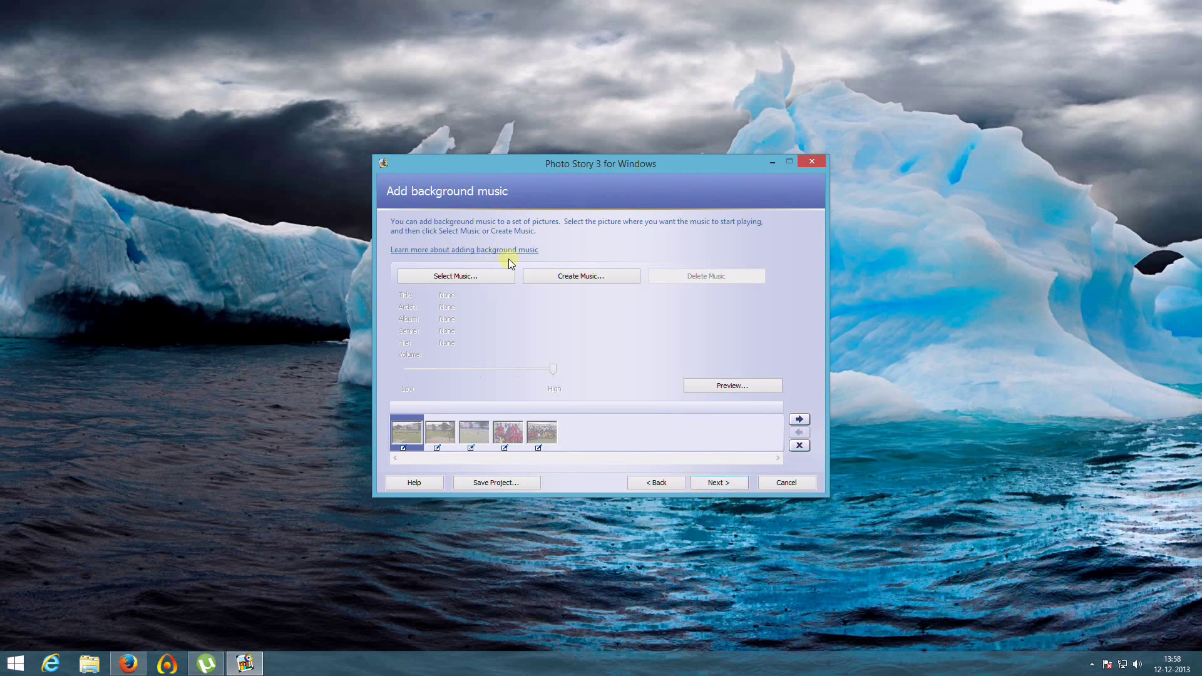
left_click(478, 275)
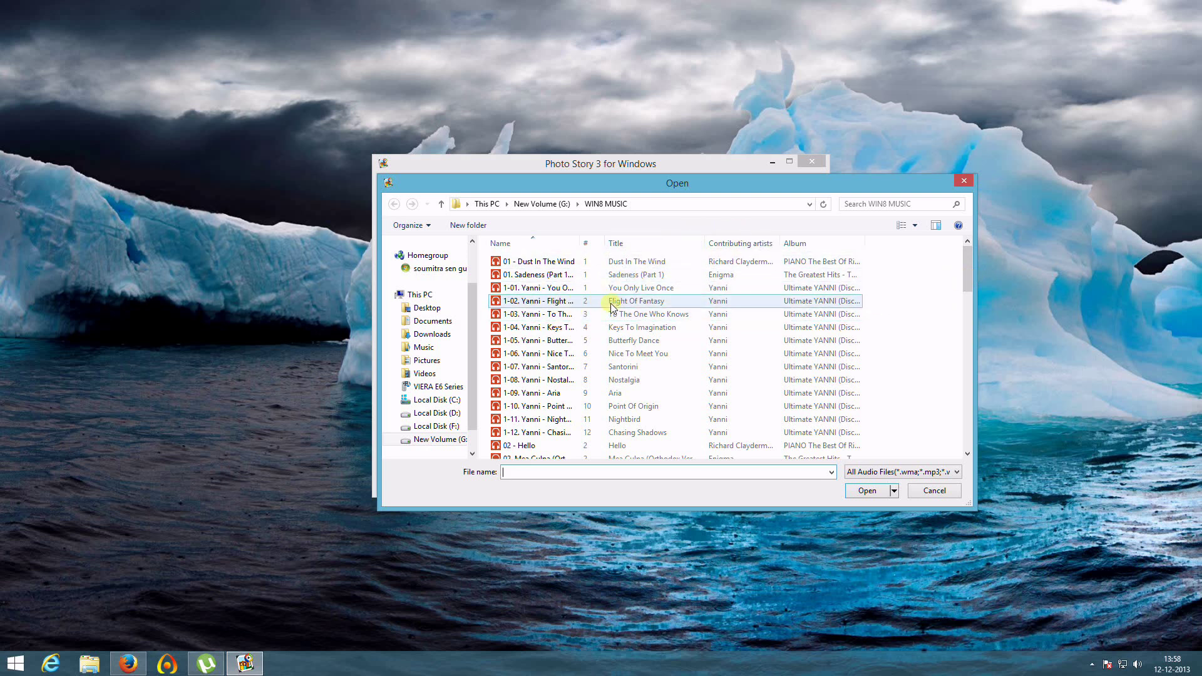
double_click(552, 288)
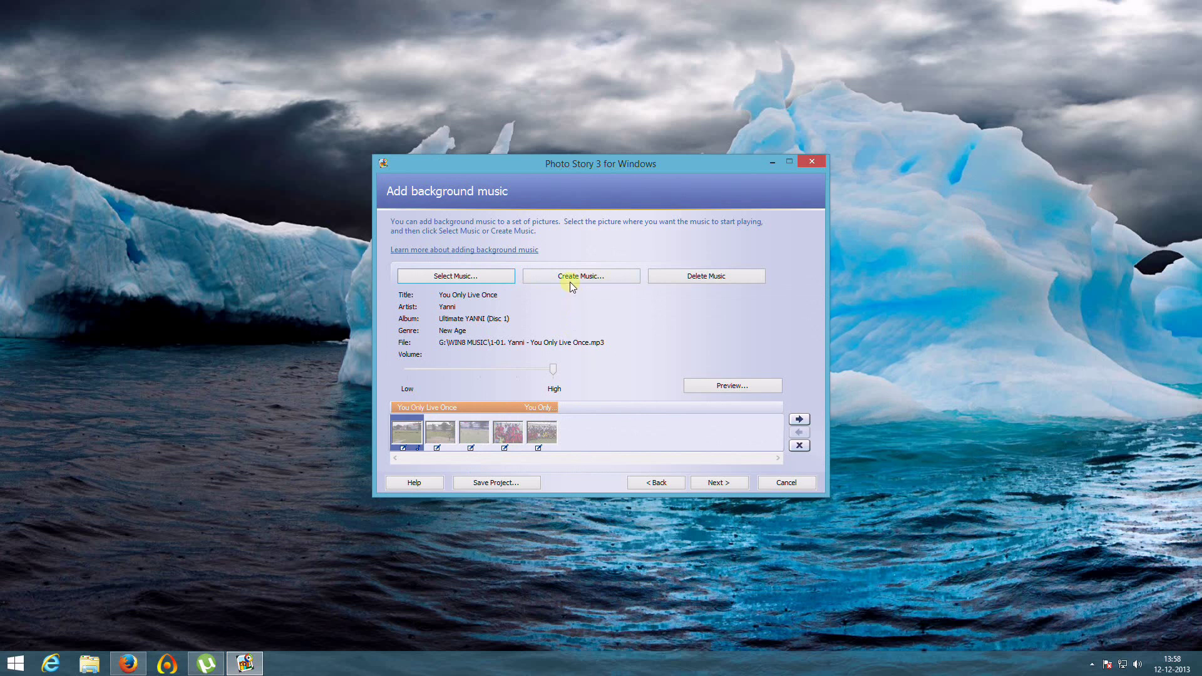
View the custom music options and close them, and preview the story with the selected song
left_click(539, 277)
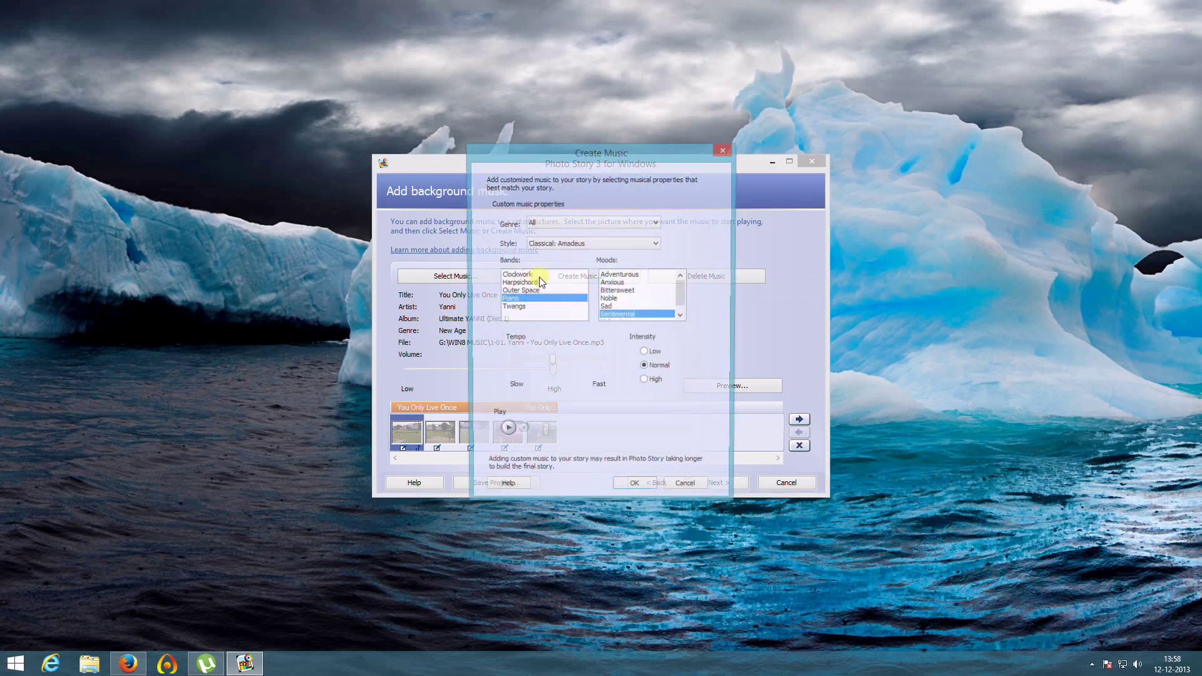
left_click(723, 150)
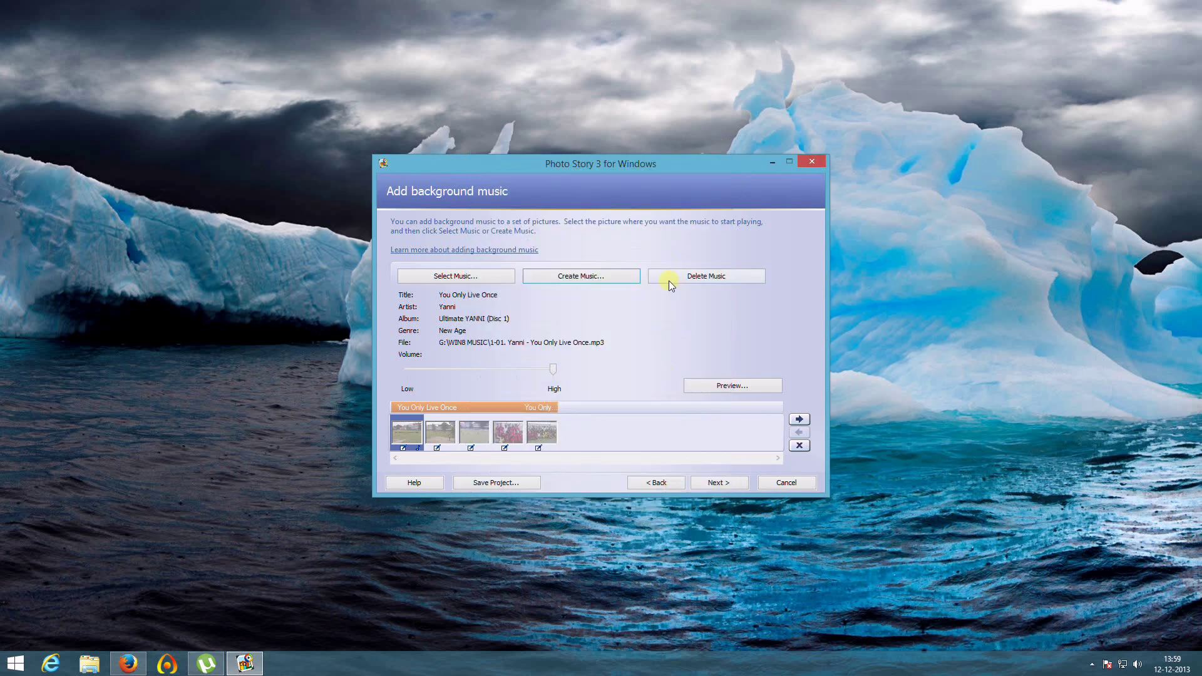
left_click(691, 386)
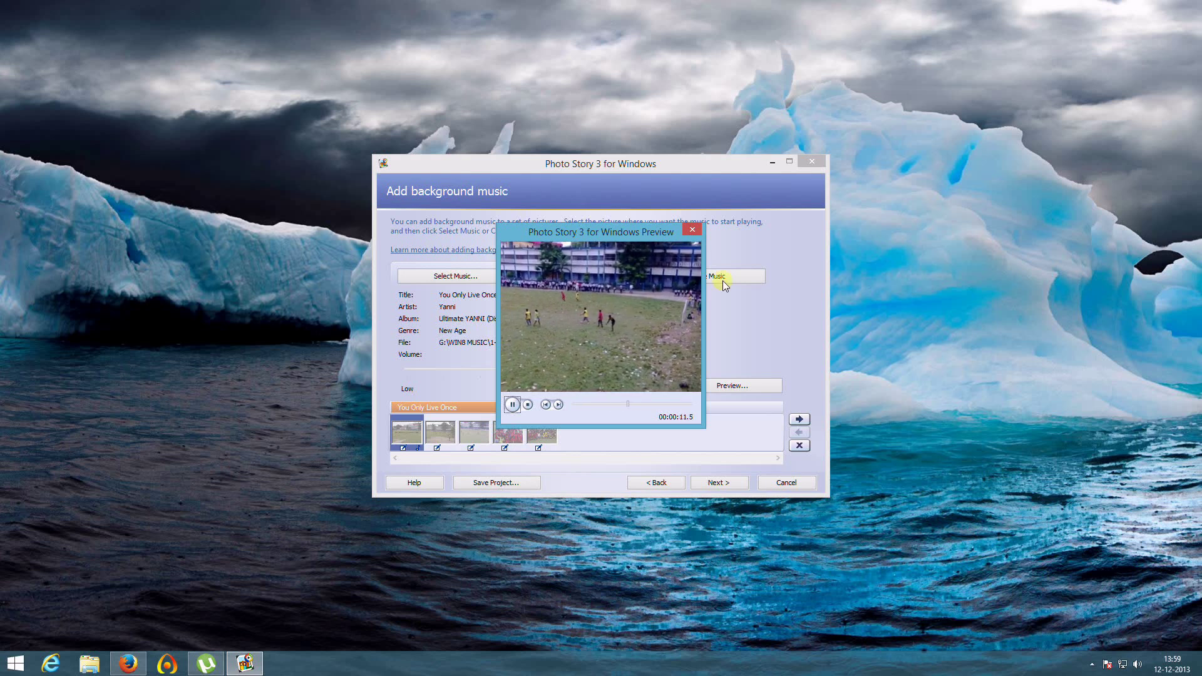
left_click(691, 230)
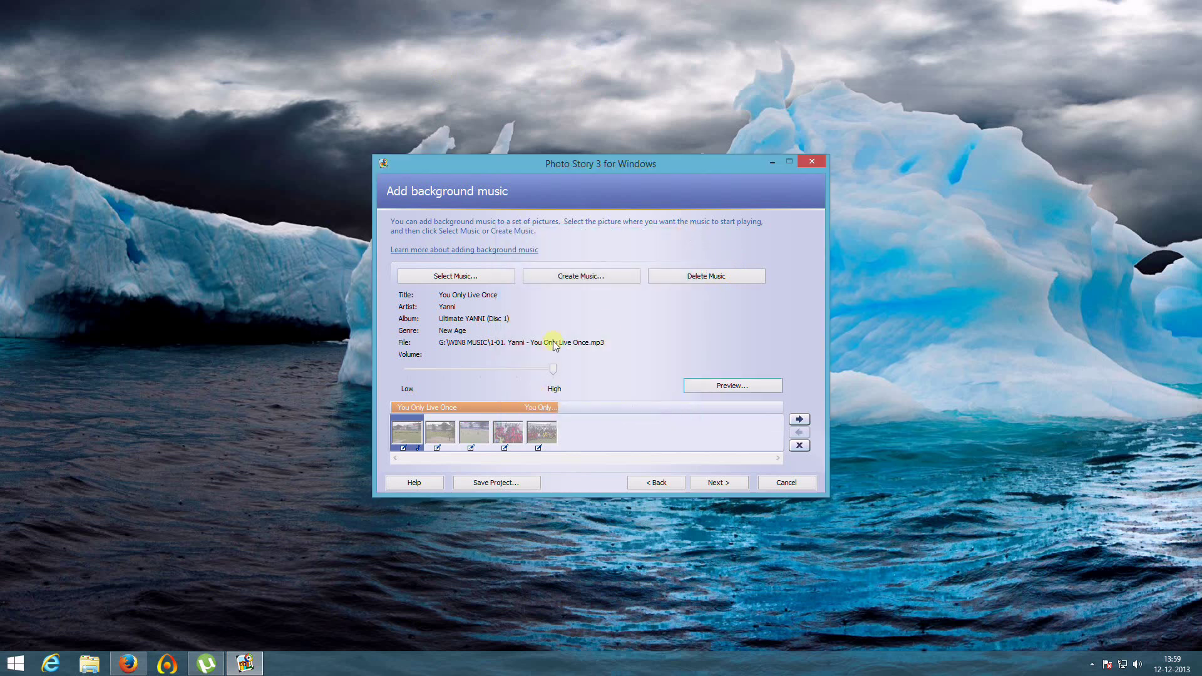
Create custom background music with the Latin genre, Electric Piano band and Adventurous mood, listen to it, and apply it to the story
left_click(576, 280)
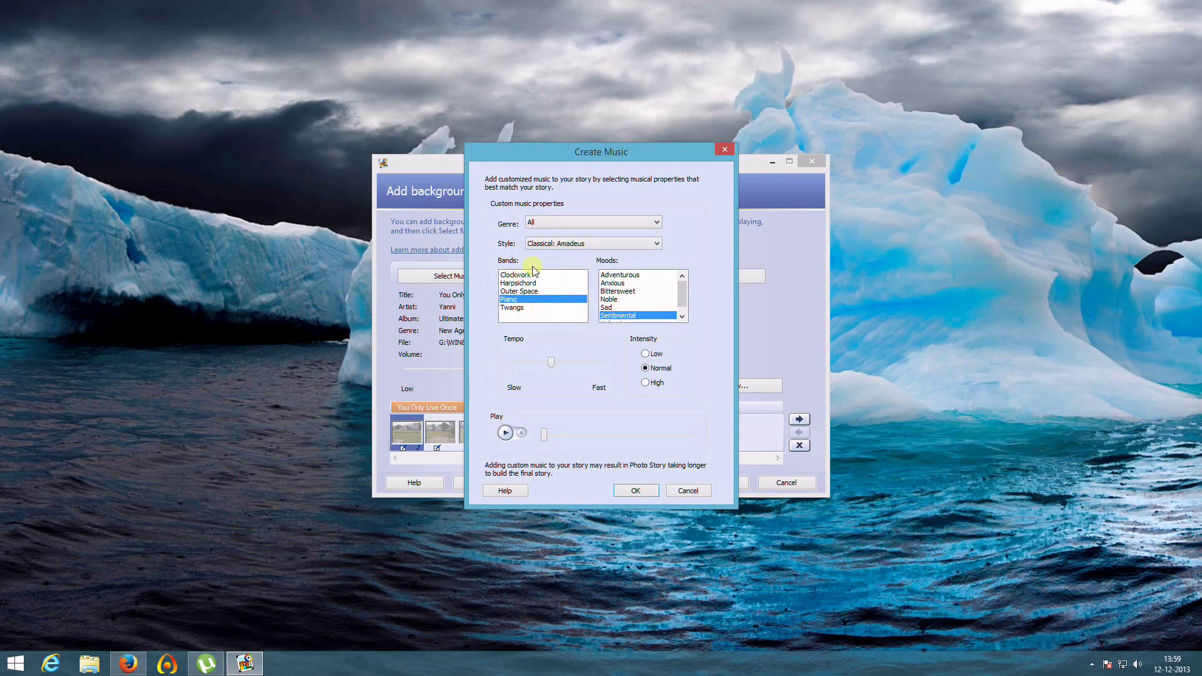
left_click(654, 224)
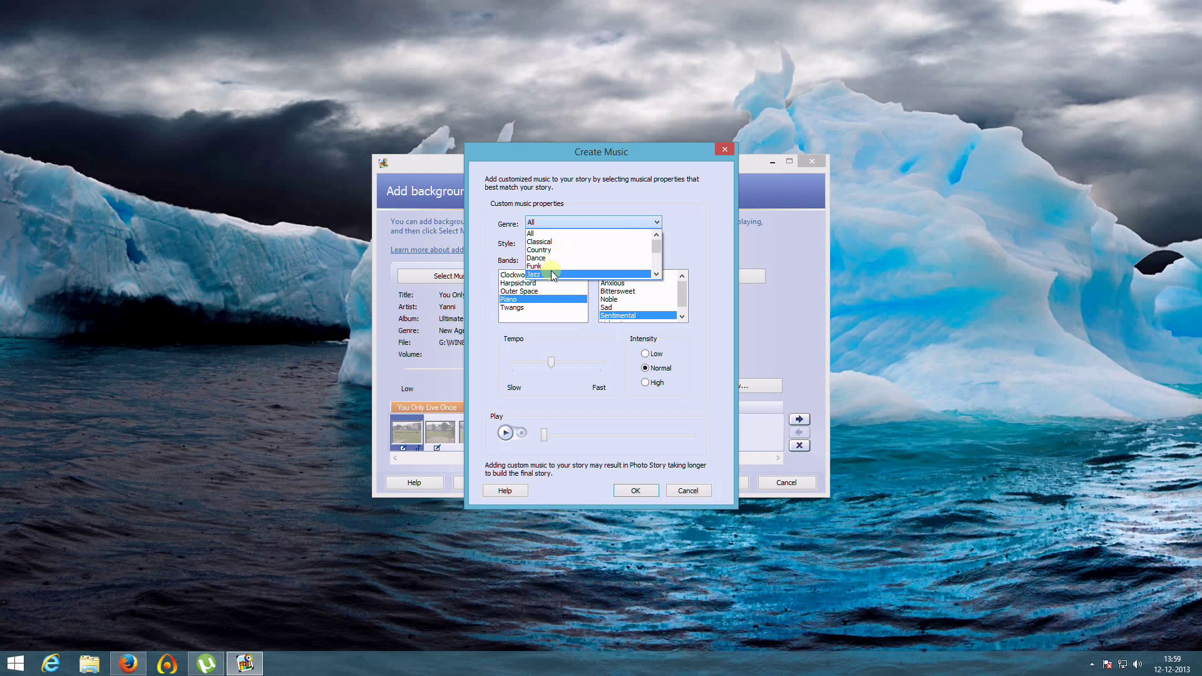
left_click_drag(658, 247, 658, 253)
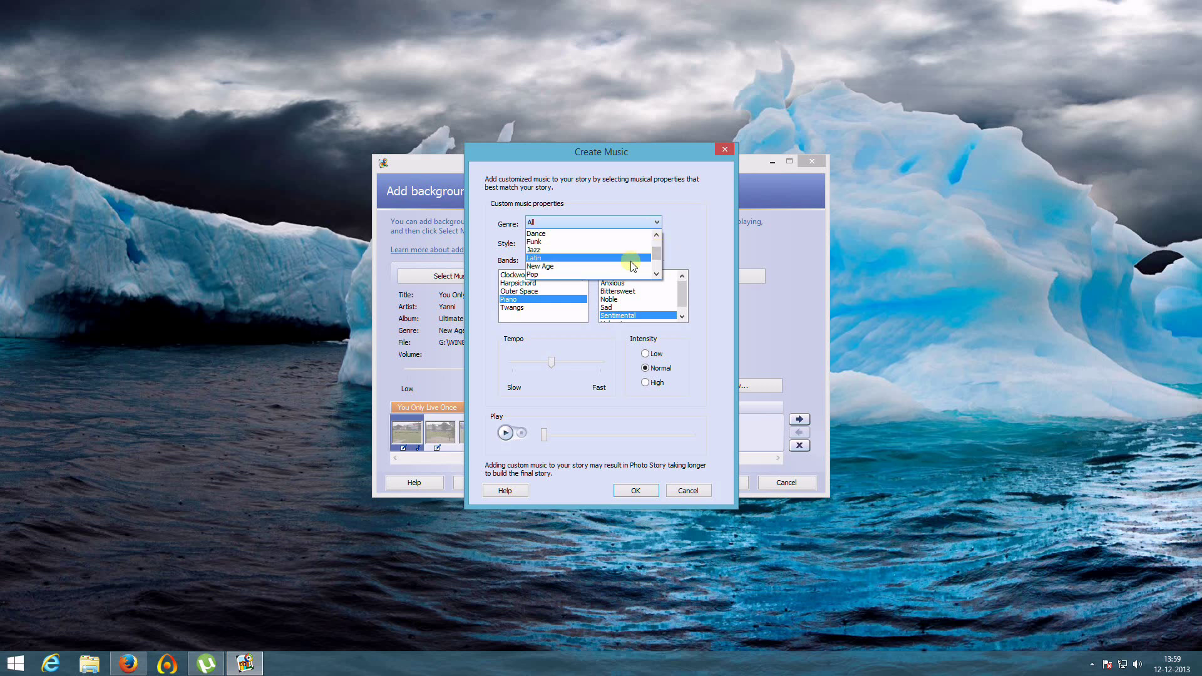
left_click(632, 258)
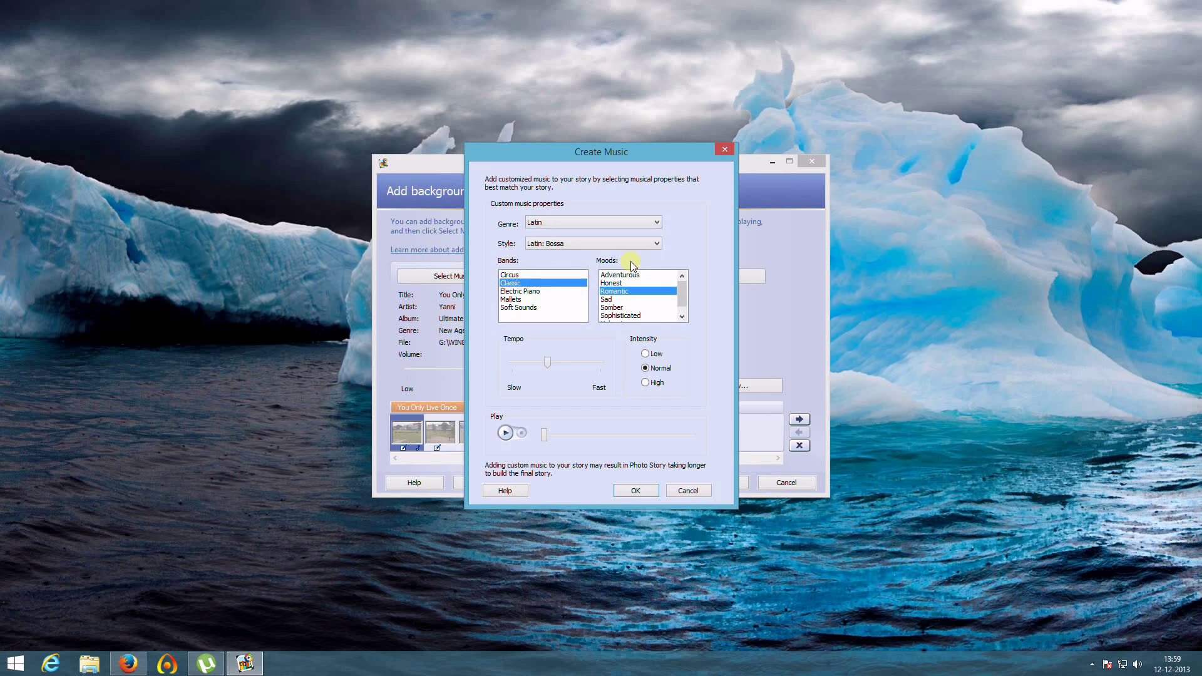
left_click(528, 291)
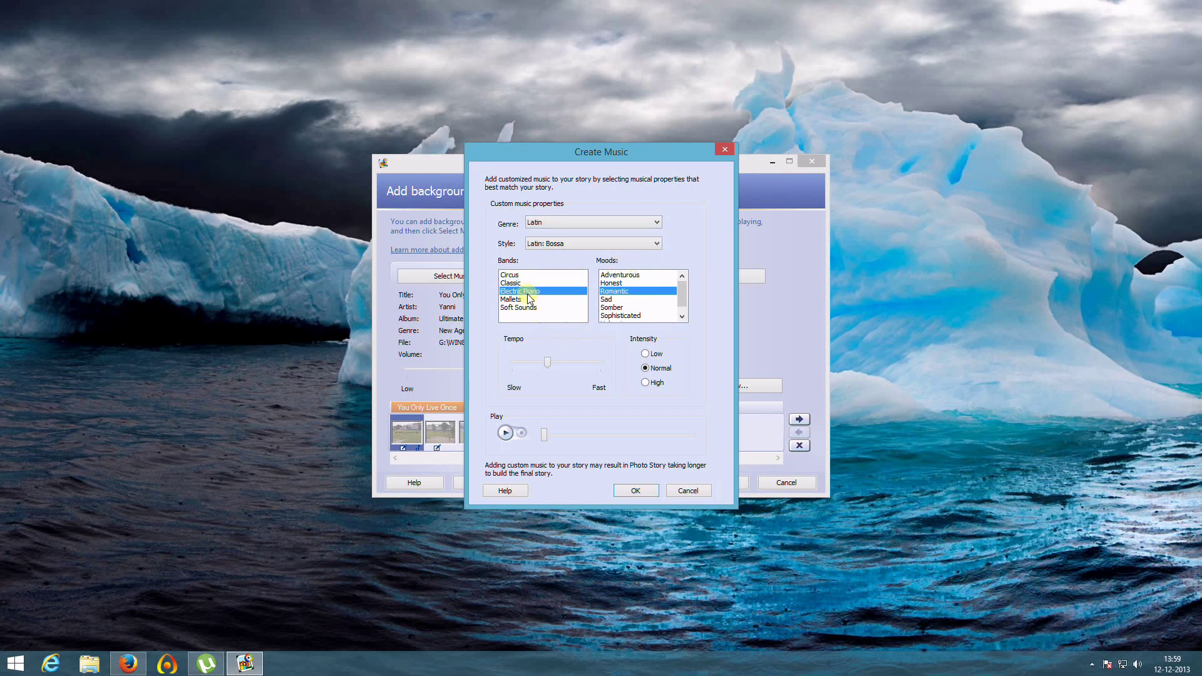
left_click(647, 275)
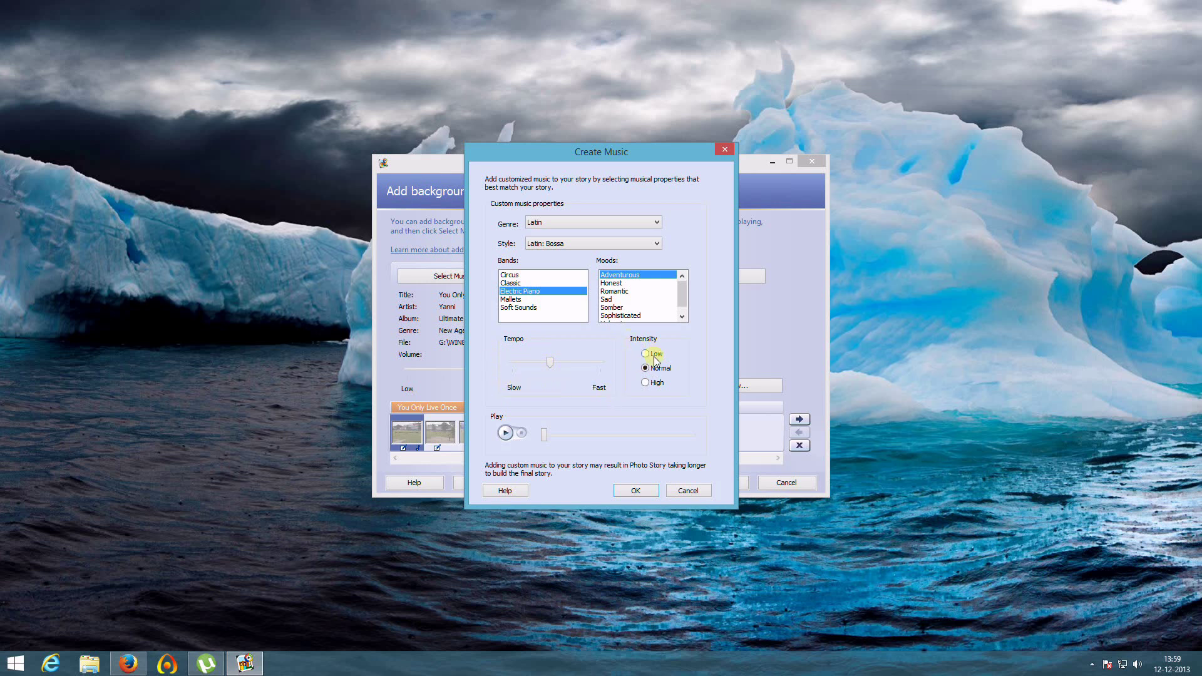
left_click(505, 433)
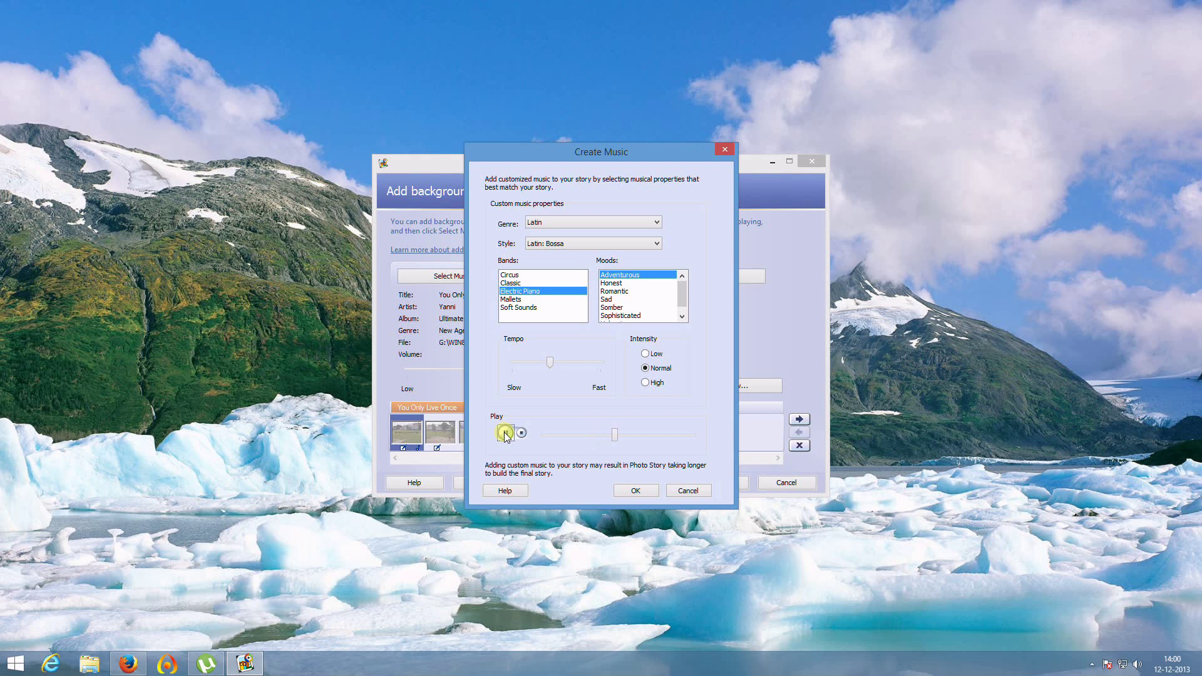
left_click(649, 490)
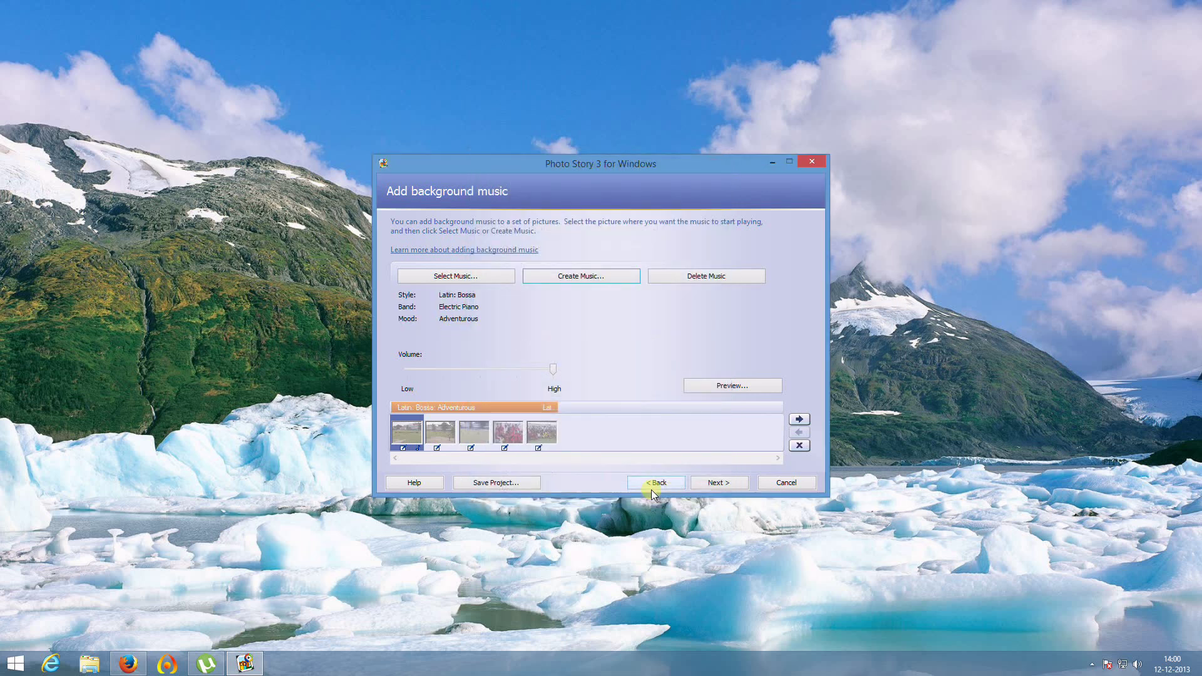
Review the save activities, save the story for playback on the computer as PhotoStory5.wmv in the Videos folder, and view the finished story
left_click(708, 479)
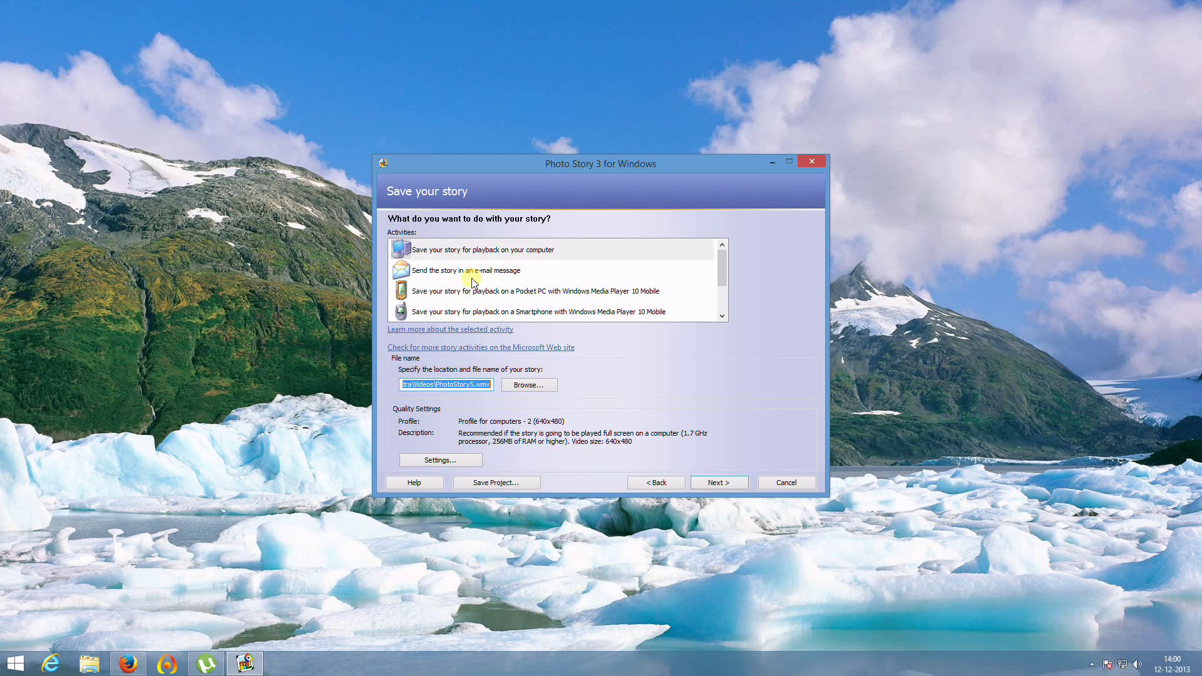
left_click_drag(724, 270, 722, 294)
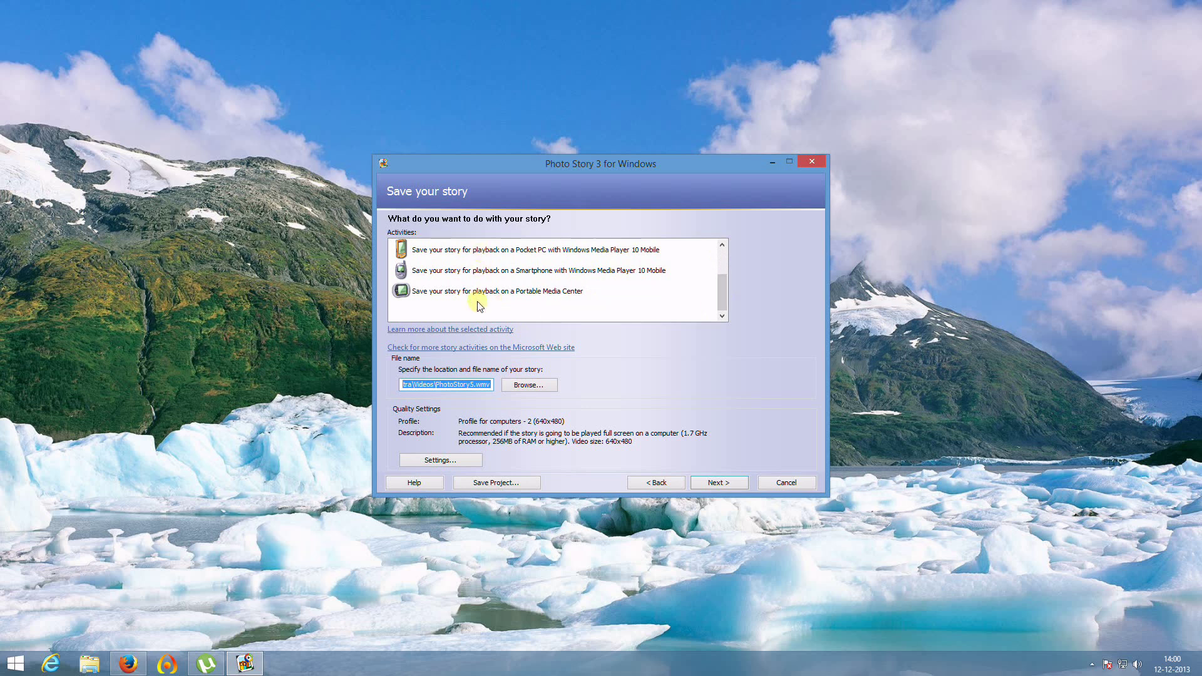
left_click(712, 483)
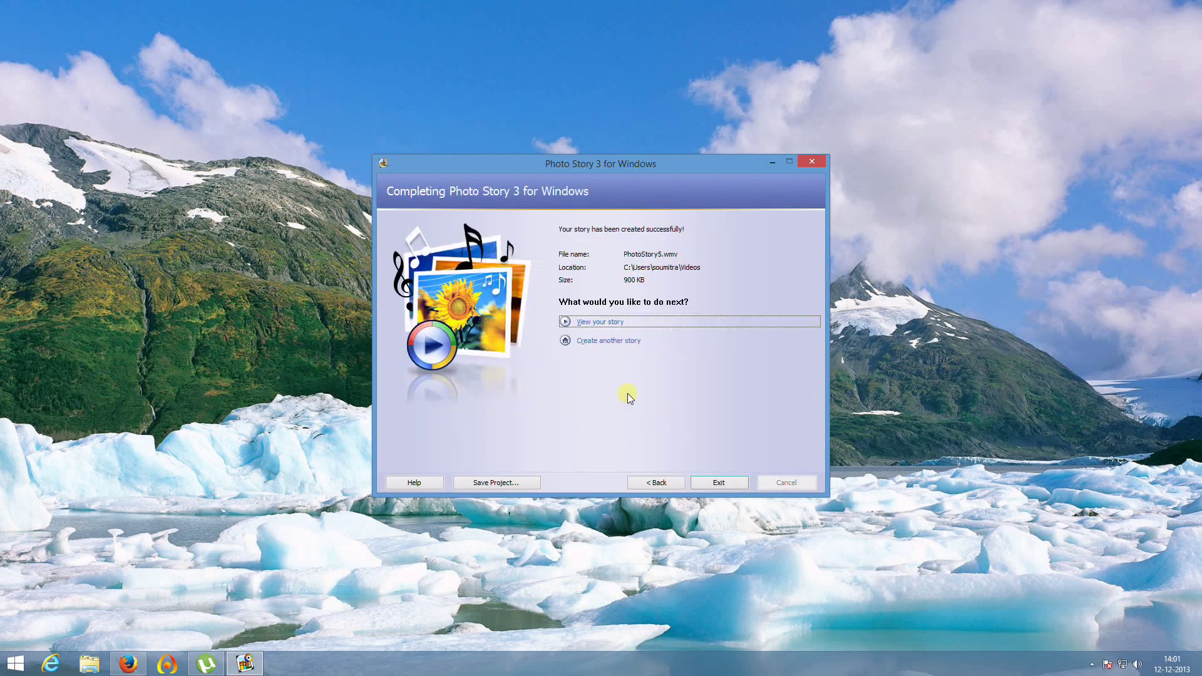
left_click(595, 323)
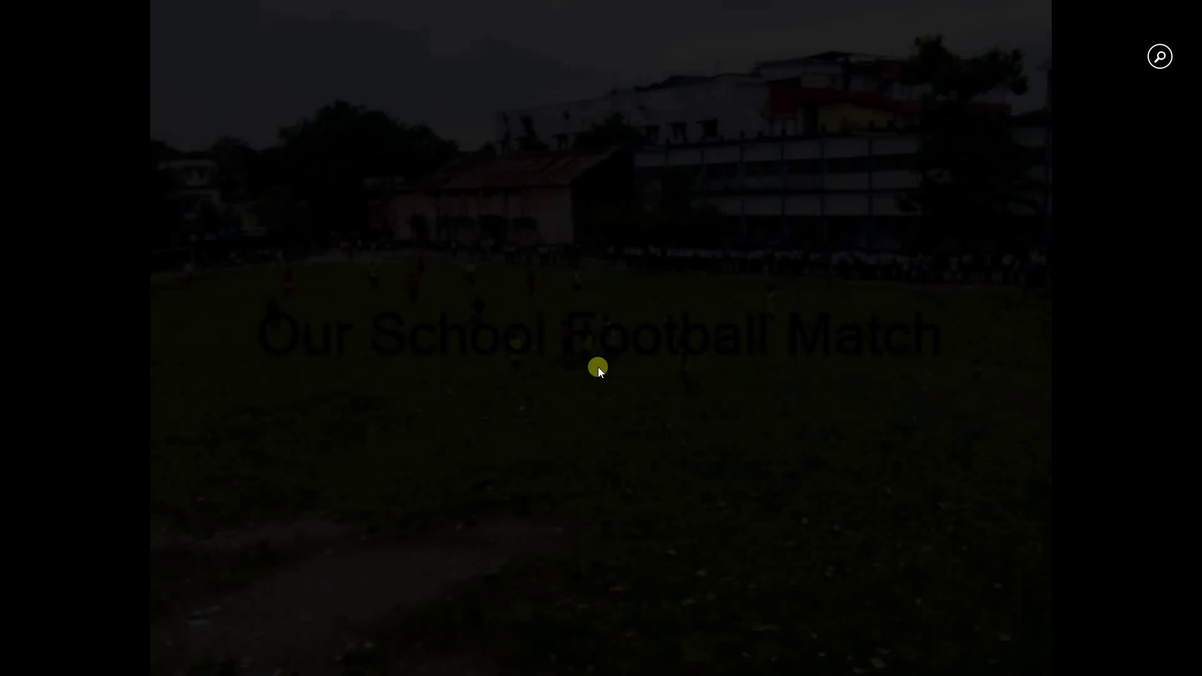